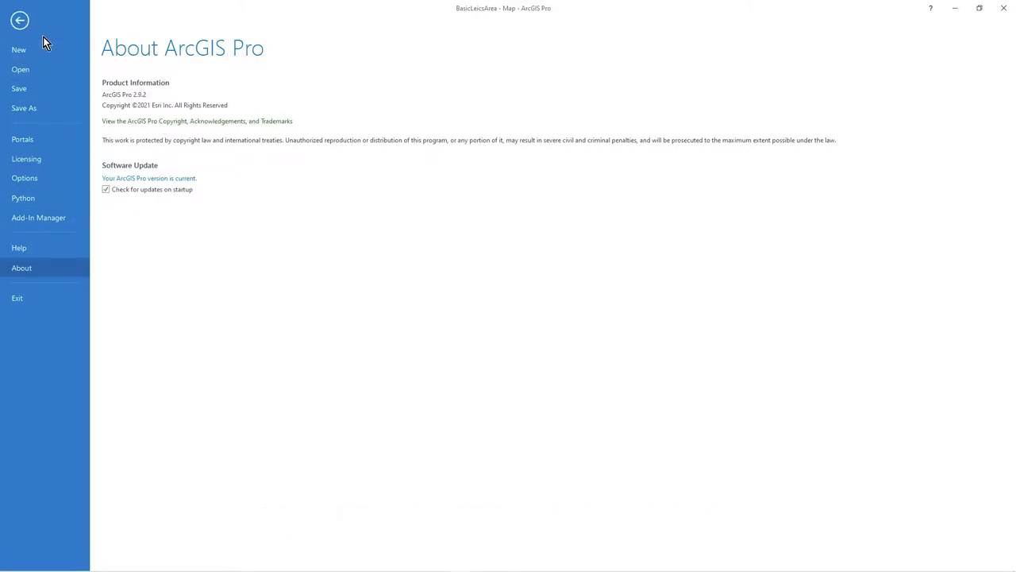
Step: Return from the About page to the map and look over the pub points across Leicester
{"action": "left_click", "coordinate": [19, 23]}
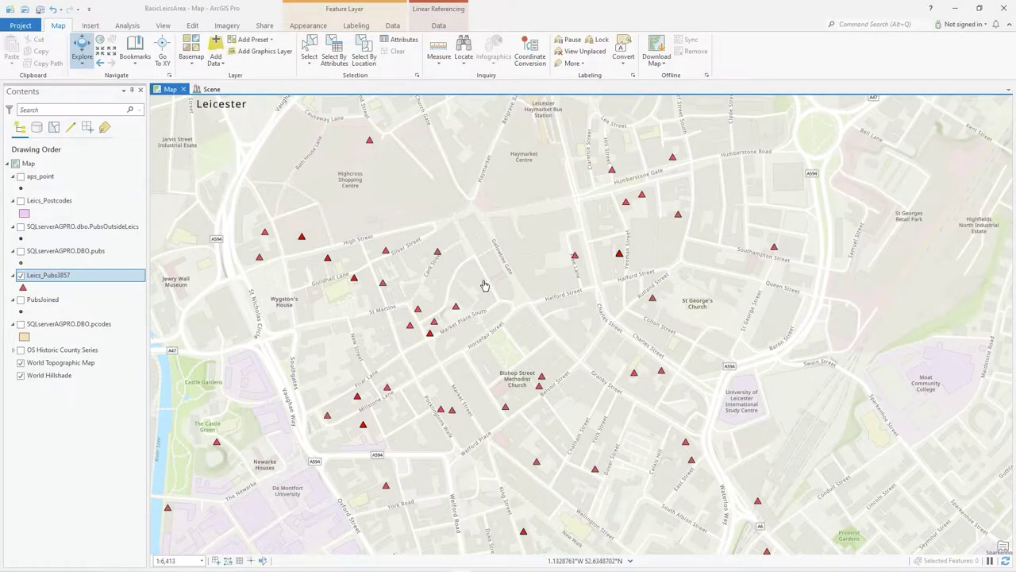
{"action": "left_click_drag", "start_coordinate": [483, 283], "coordinate": [505, 251]}
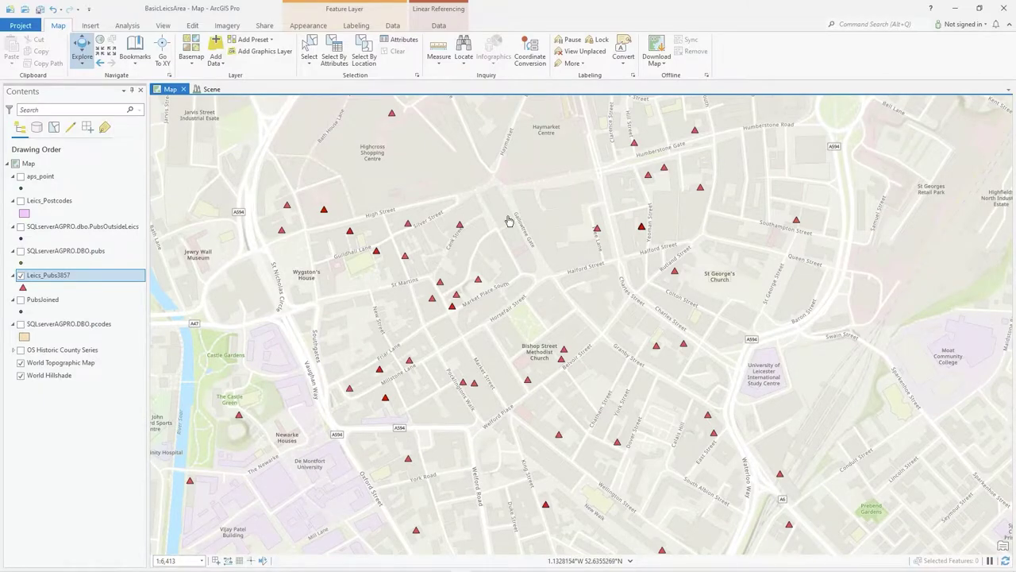
{"action": "scroll", "coordinate": [618, 286], "scroll_direction": "down", "scroll_amount": 3}
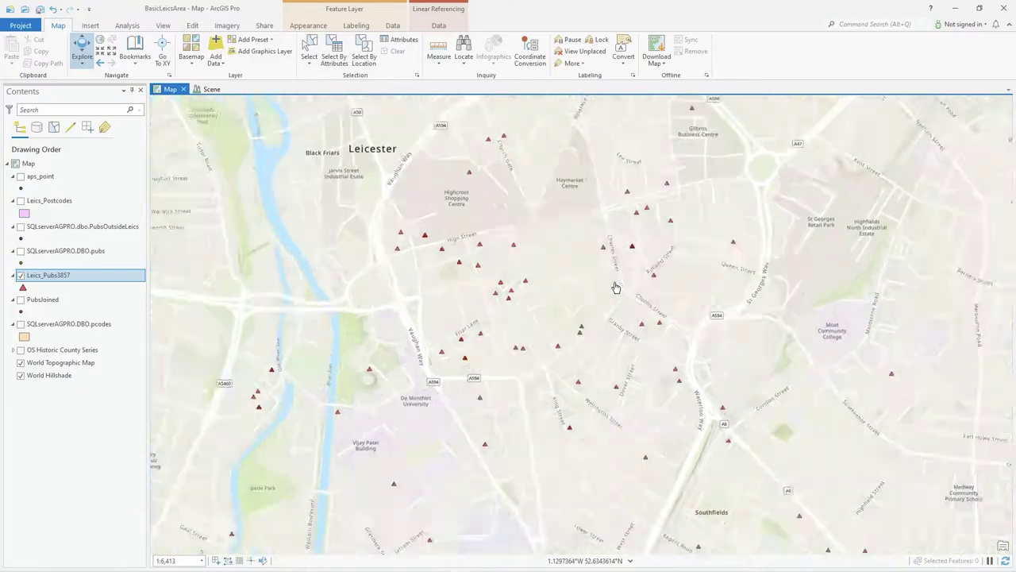
{"action": "scroll", "coordinate": [616, 286], "scroll_direction": "down", "scroll_amount": 3}
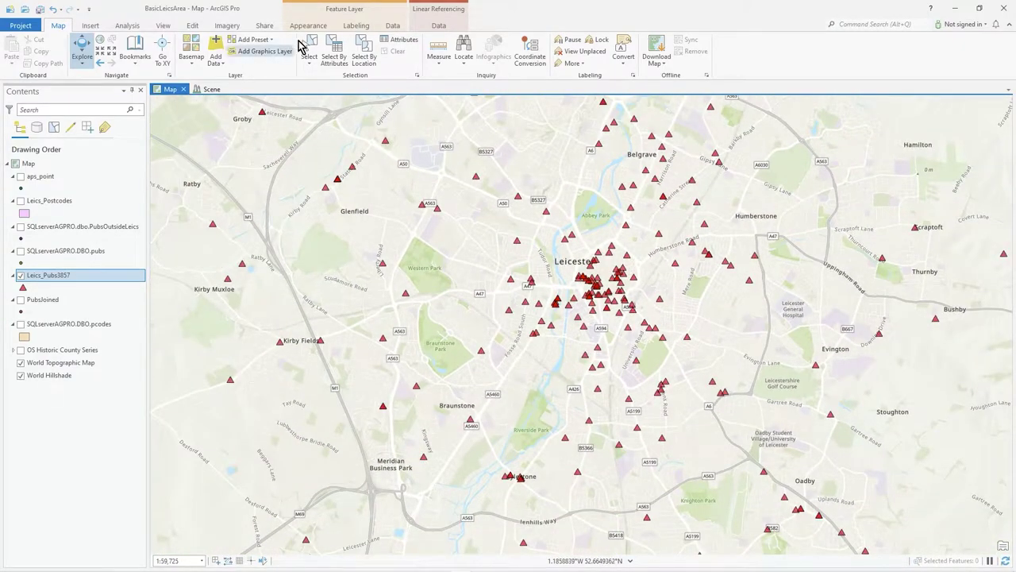
{"action": "scroll", "coordinate": [604, 272], "scroll_direction": "up", "scroll_amount": 2}
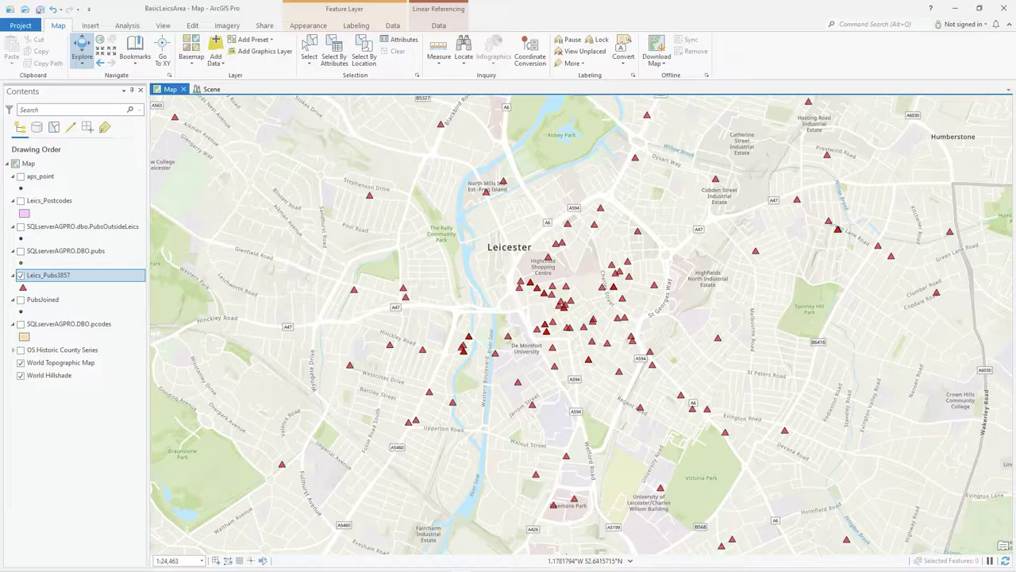
{"action": "scroll", "coordinate": [538, 284], "scroll_direction": "up", "scroll_amount": 1}
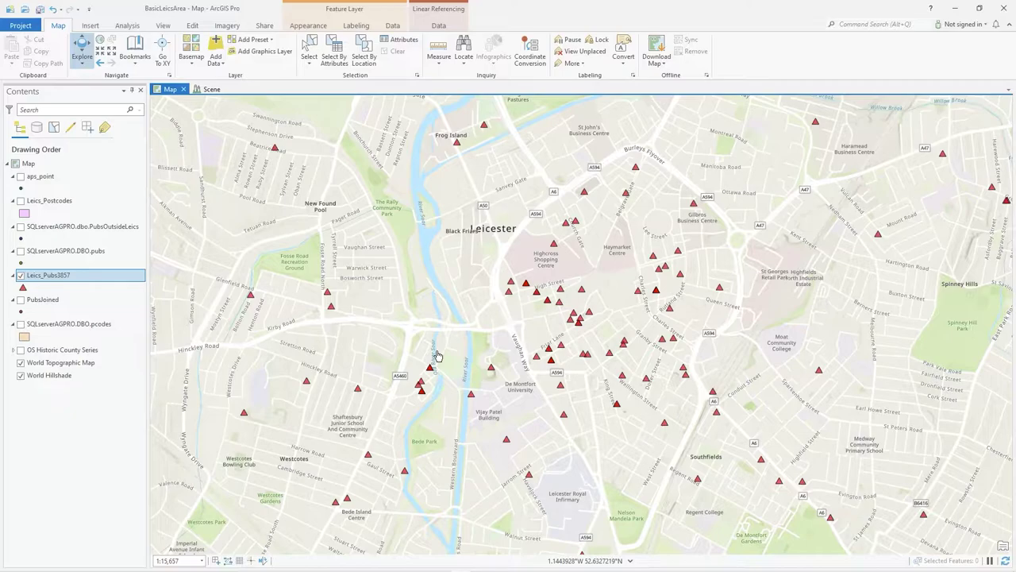
Step: Open the project's system styles for adding and expand the 2D and 3D style groups
{"action": "left_click", "coordinate": [91, 26]}
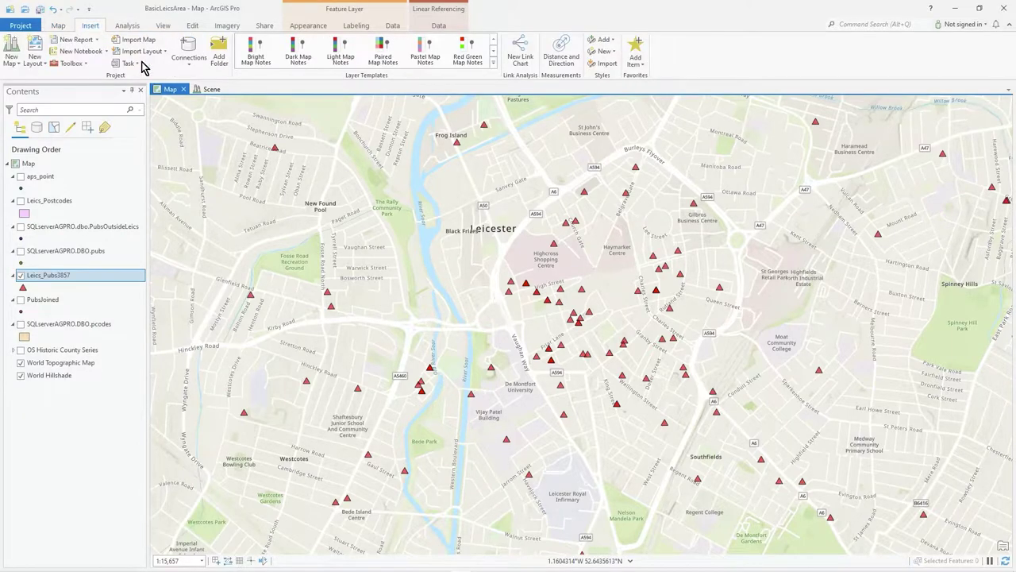
{"action": "left_click", "coordinate": [613, 41]}
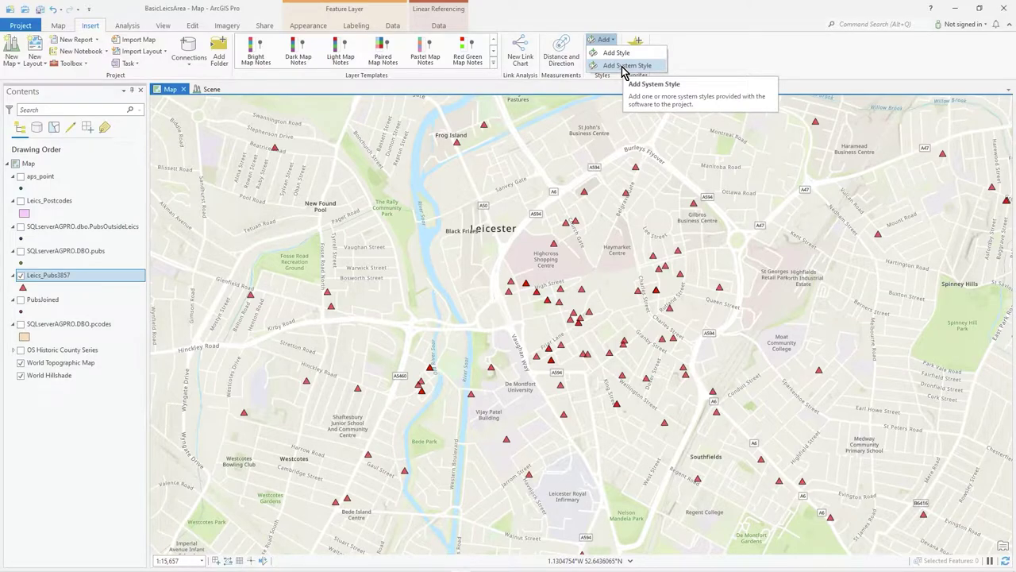
{"action": "left_click", "coordinate": [623, 67]}
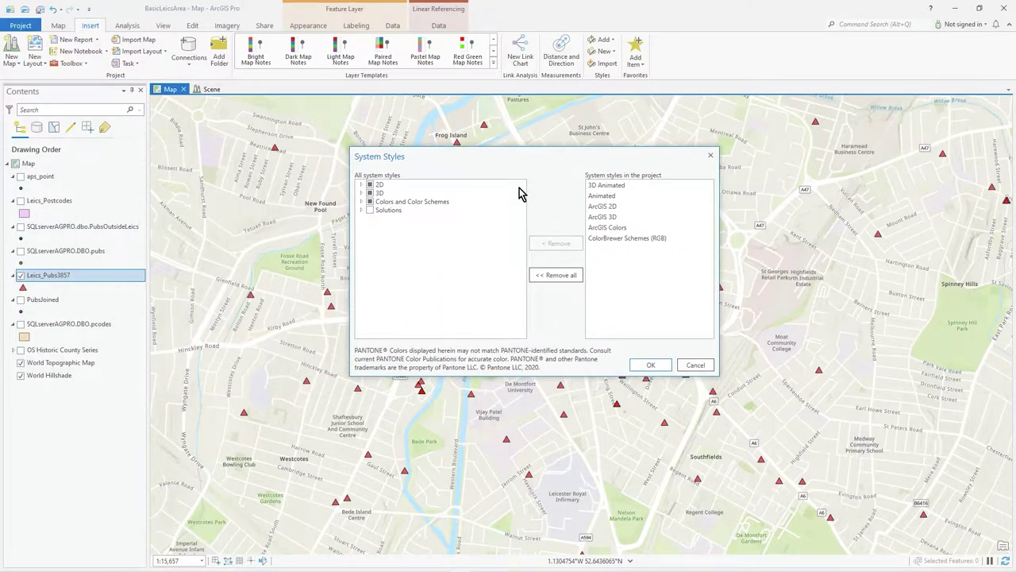
{"action": "left_click", "coordinate": [362, 184]}
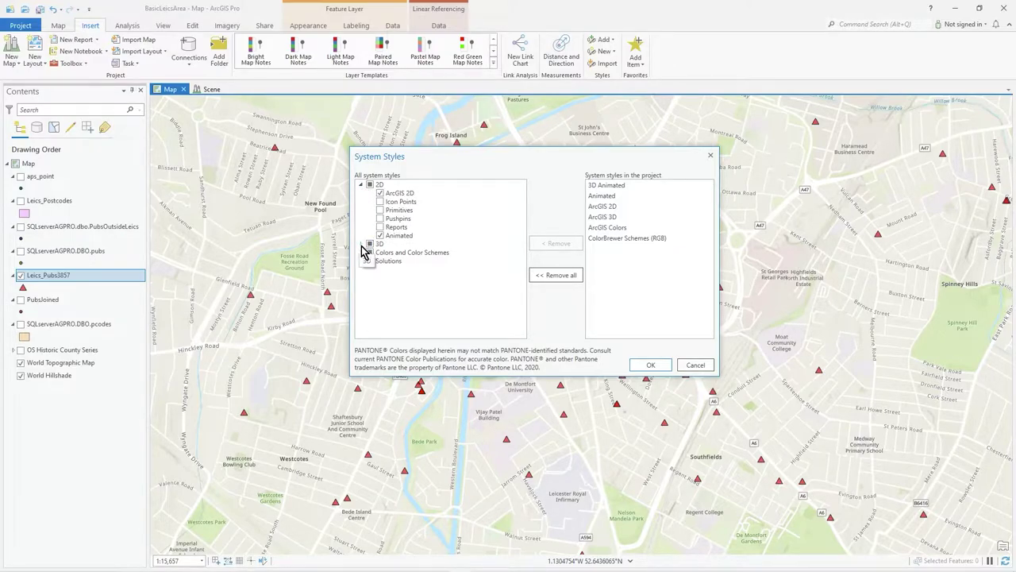
{"action": "left_click", "coordinate": [361, 245]}
Step: Make sure the 2D Animated and 3D Animated styles are included in the project, and accept the system styles
{"action": "left_click", "coordinate": [407, 238]}
{"action": "left_click", "coordinate": [407, 238]}
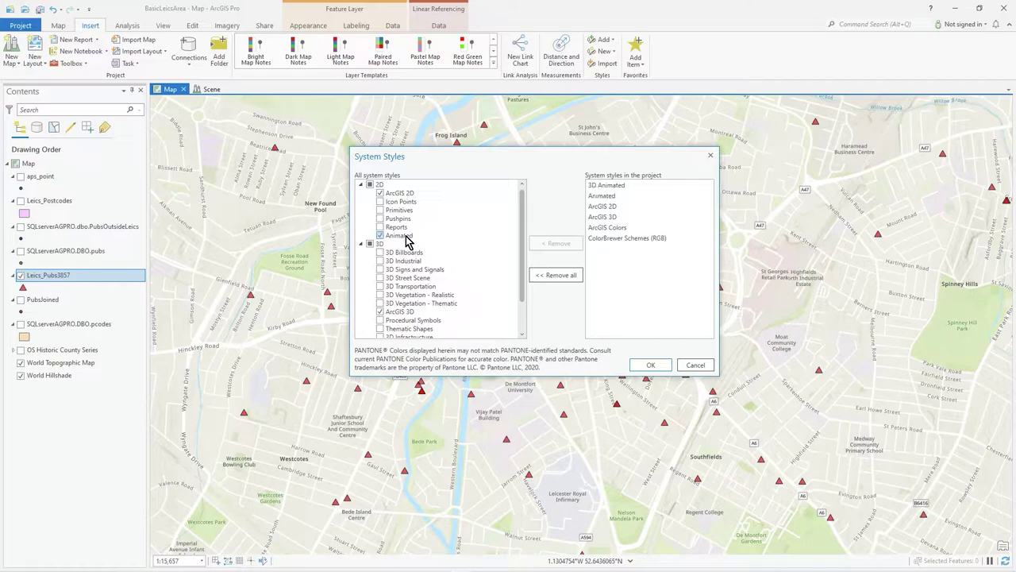
{"action": "left_click", "coordinate": [405, 238]}
{"action": "left_click", "coordinate": [405, 238]}
{"action": "left_click_drag", "start_coordinate": [526, 292], "coordinate": [526, 205]}
{"action": "left_click_drag", "start_coordinate": [526, 286], "coordinate": [528, 257]}
{"action": "scroll", "coordinate": [460, 280], "scroll_direction": "down", "scroll_amount": 1}
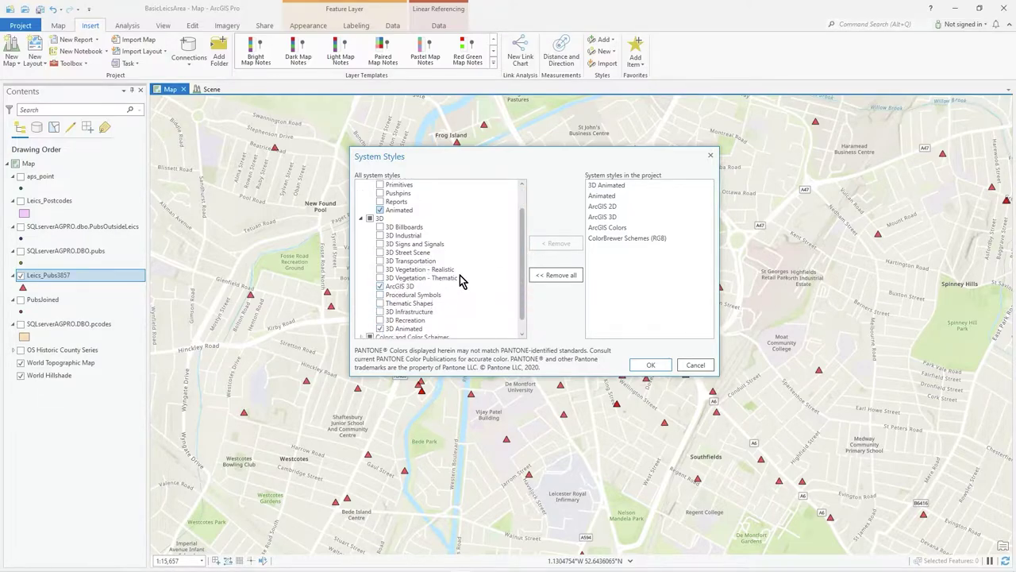
{"action": "scroll", "coordinate": [460, 280], "scroll_direction": "down", "scroll_amount": 1}
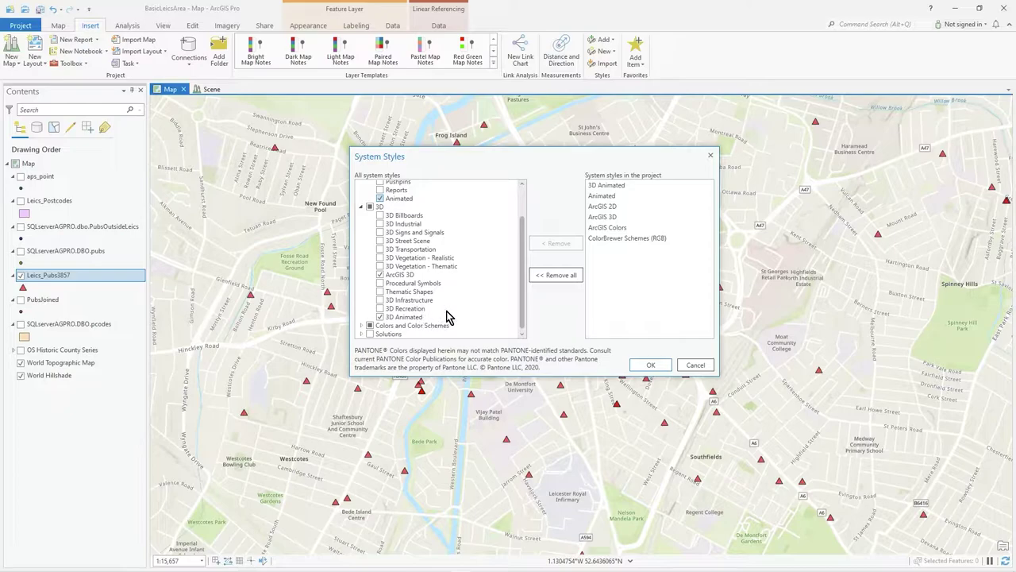
{"action": "scroll", "coordinate": [524, 238], "scroll_direction": "up", "scroll_amount": 2}
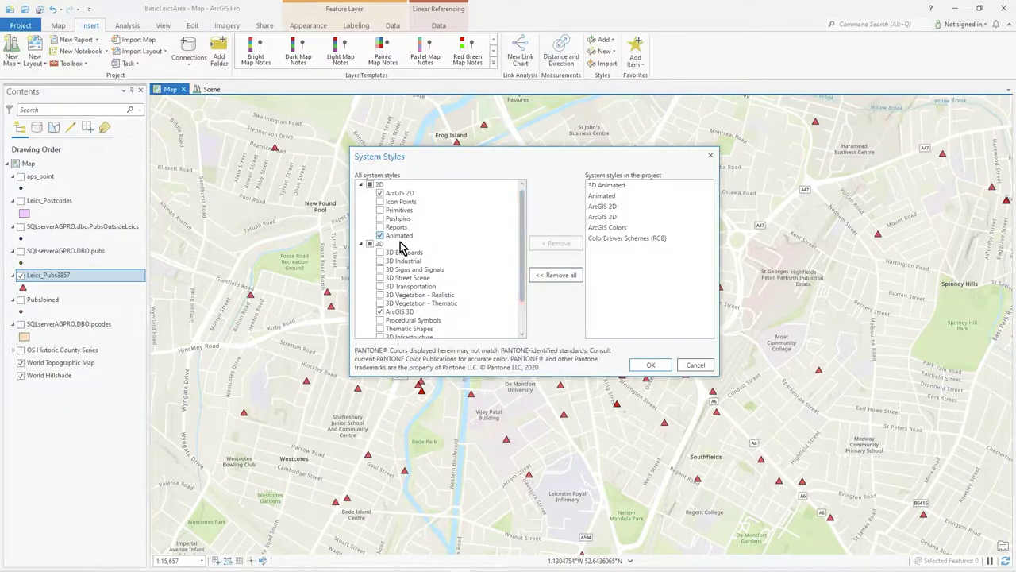
{"action": "left_click", "coordinate": [649, 367]}
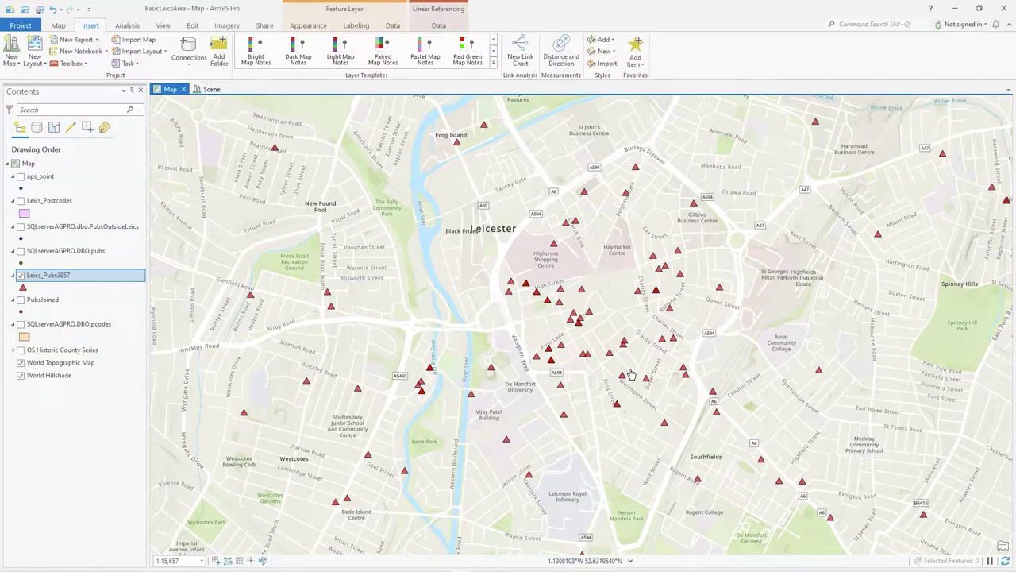
Step: Open the symbology of the Leics_Pubs3857 layer and bring up the gallery for its point symbol
{"action": "right_click", "coordinate": [44, 276]}
{"action": "left_click", "coordinate": [54, 277]}
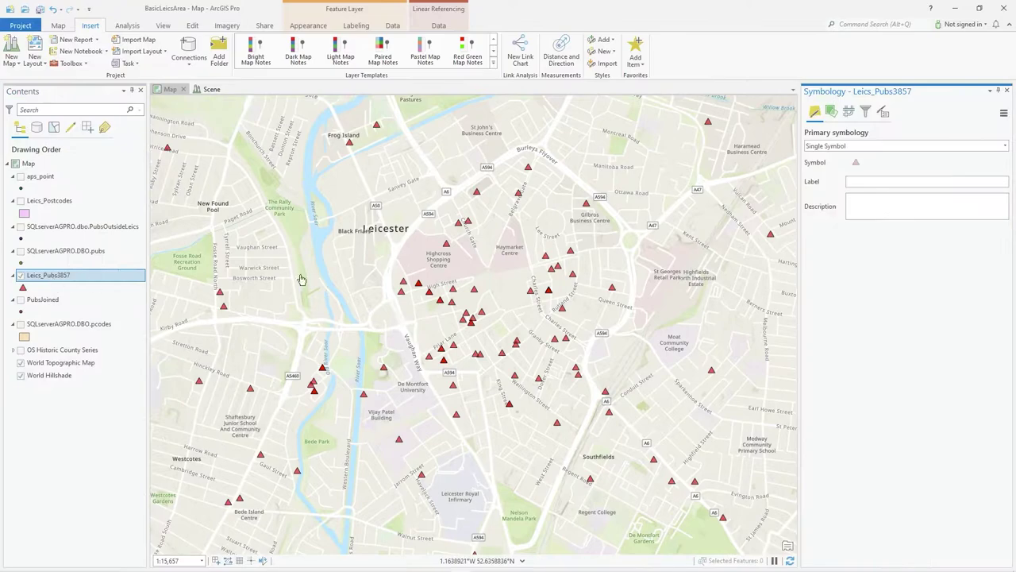
{"action": "left_click", "coordinate": [858, 147]}
{"action": "left_click", "coordinate": [857, 147]}
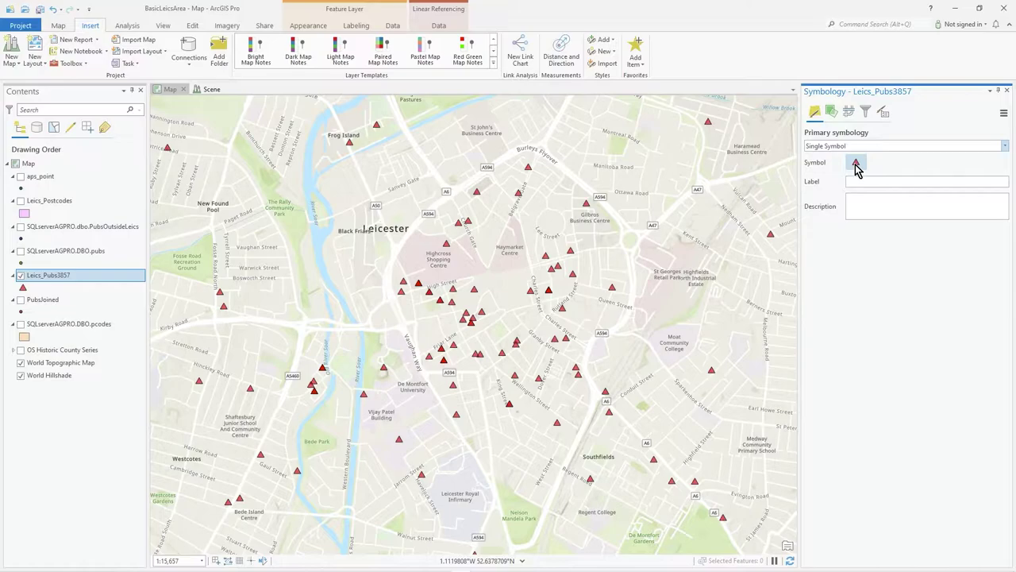
{"action": "left_click", "coordinate": [857, 165]}
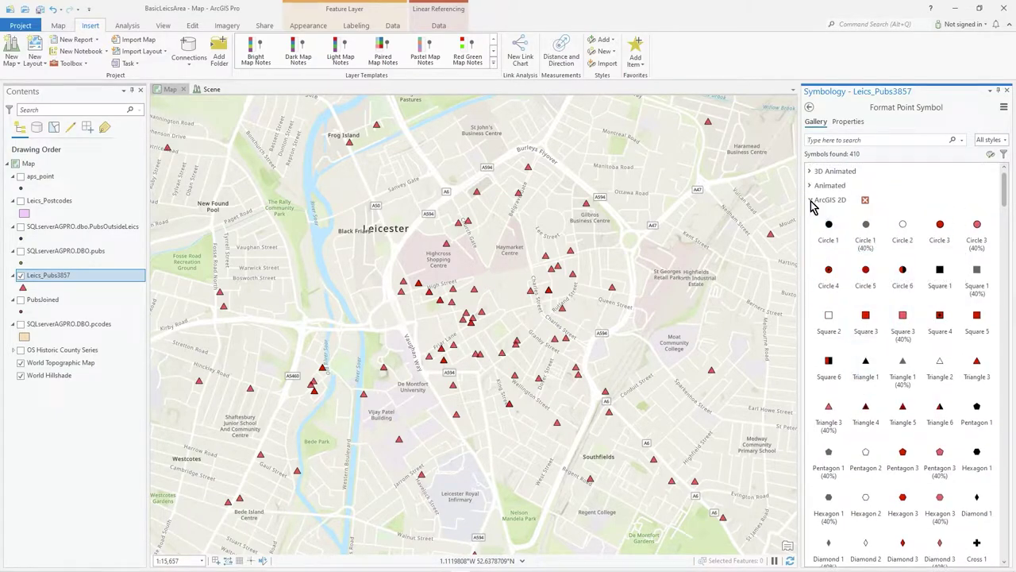
Step: Browse the 3D Animated and Animated symbol groups and apply the animated warning sign symbol to the pubs
{"action": "left_click", "coordinate": [810, 200]}
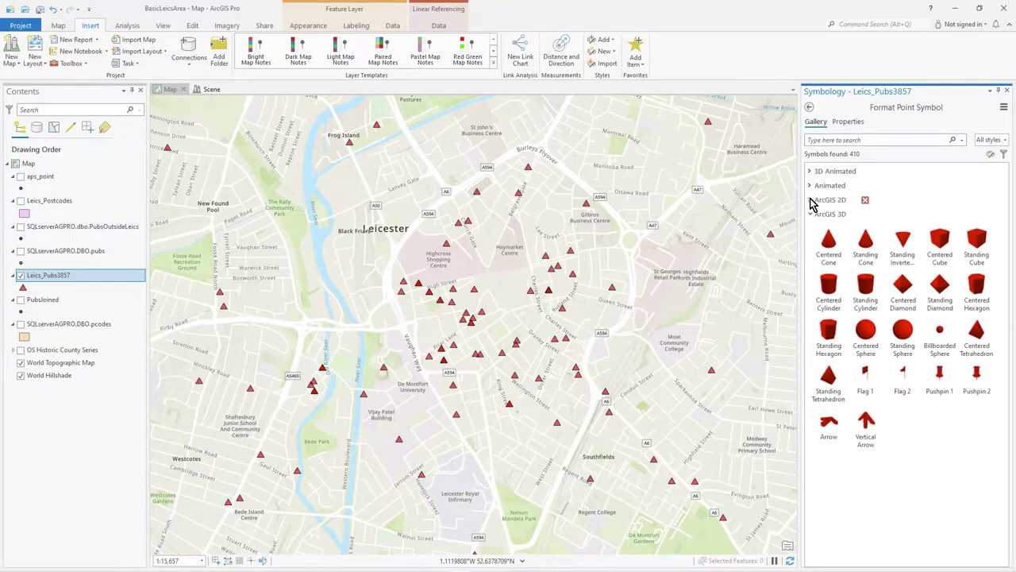
{"action": "left_click", "coordinate": [811, 186]}
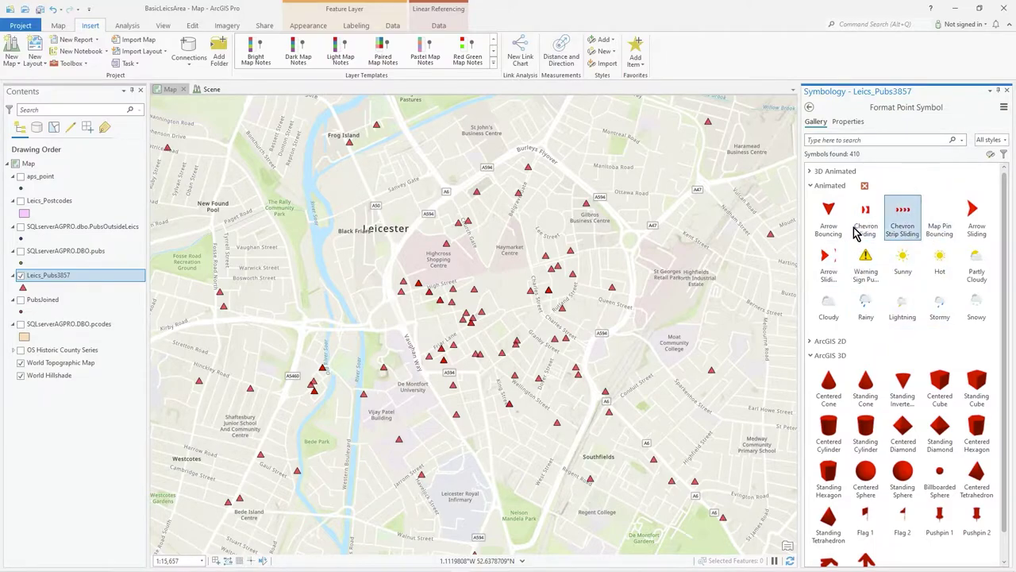
{"action": "left_click", "coordinate": [809, 171]}
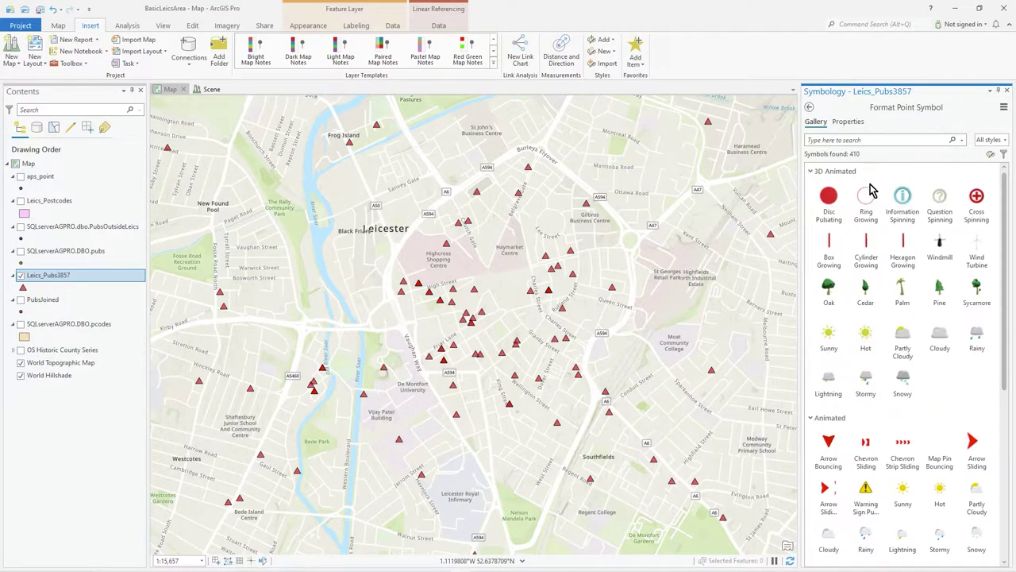
{"action": "left_click", "coordinate": [810, 172]}
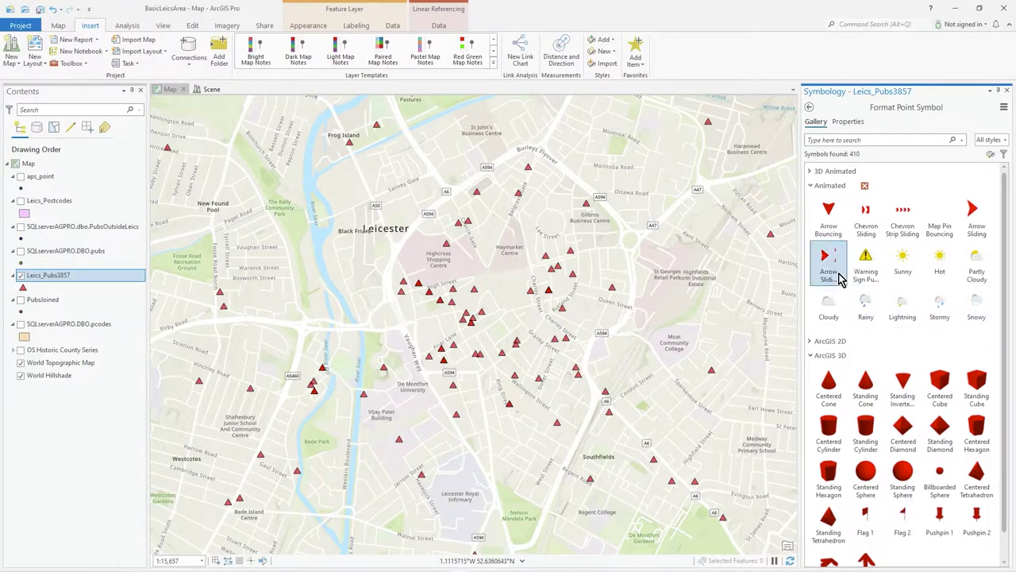
{"action": "left_click", "coordinate": [859, 265]}
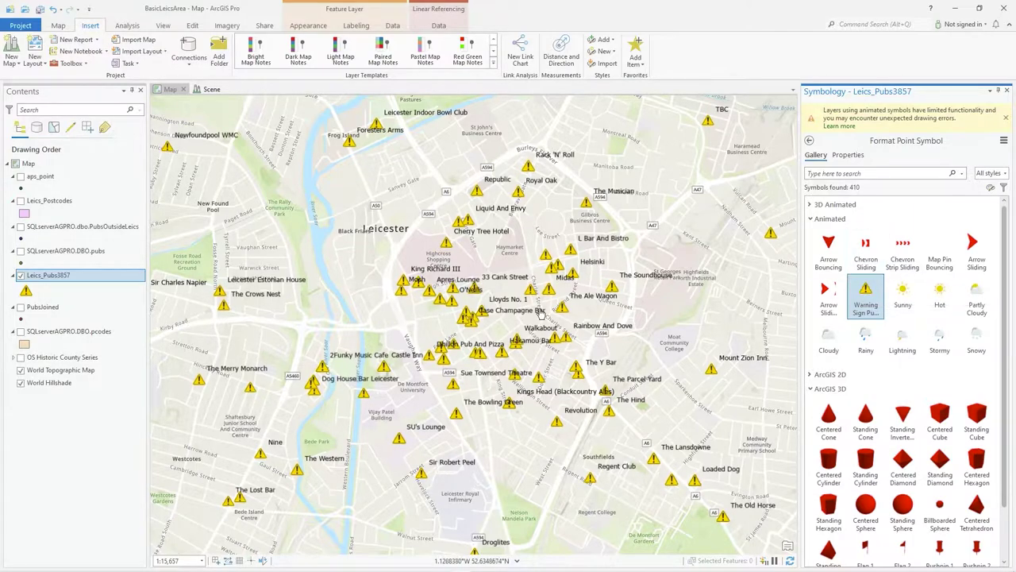
Step: Dismiss the animated symbols notice, then set the warning sign symbol's size to 40 pt and apply it
{"action": "scroll", "coordinate": [475, 316], "scroll_direction": "up", "scroll_amount": 2}
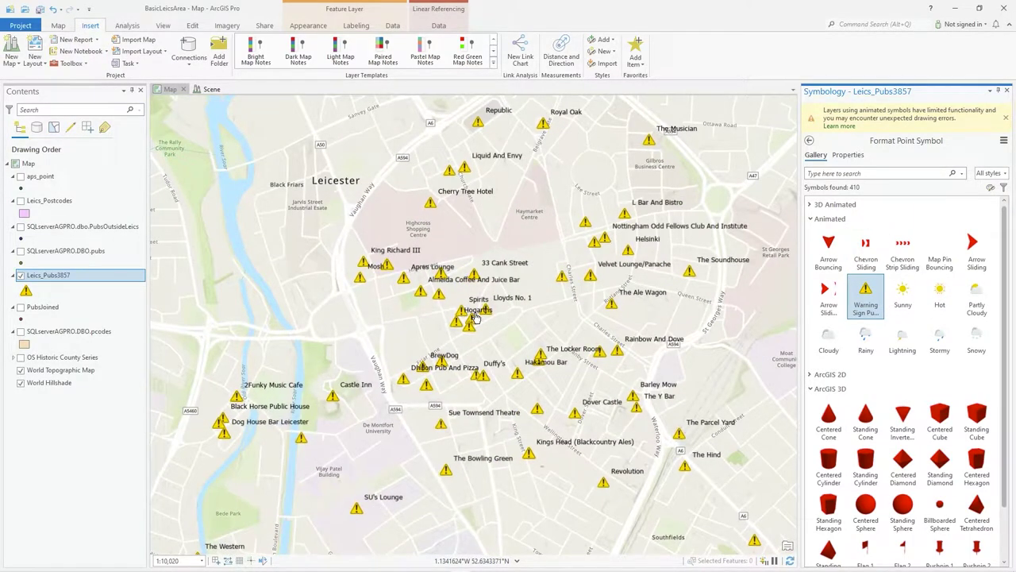
{"action": "scroll", "coordinate": [496, 306], "scroll_direction": "up", "scroll_amount": 2}
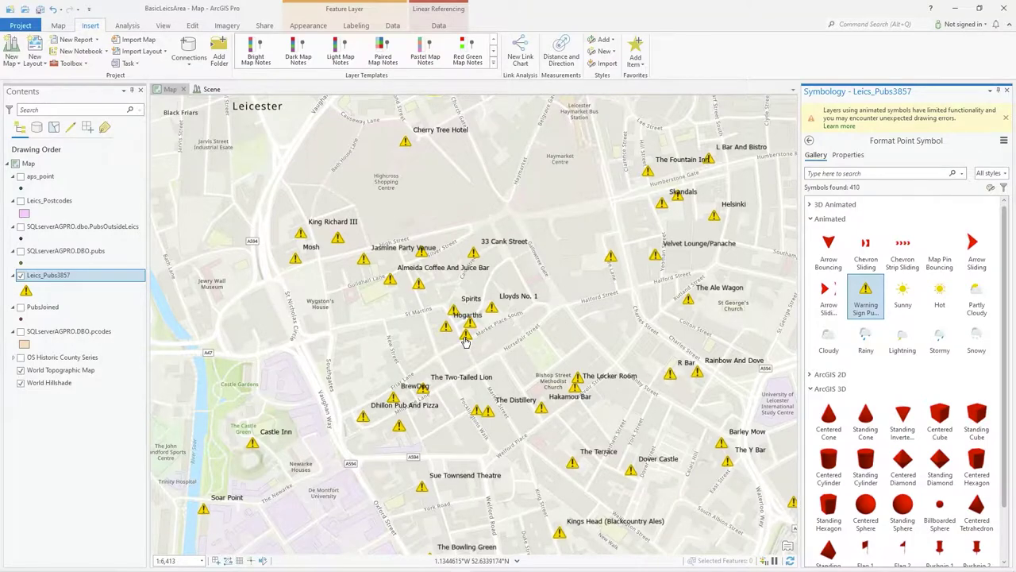
{"action": "scroll", "coordinate": [465, 345], "scroll_direction": "up", "scroll_amount": 2}
{"action": "scroll", "coordinate": [467, 342], "scroll_direction": "up", "scroll_amount": 4}
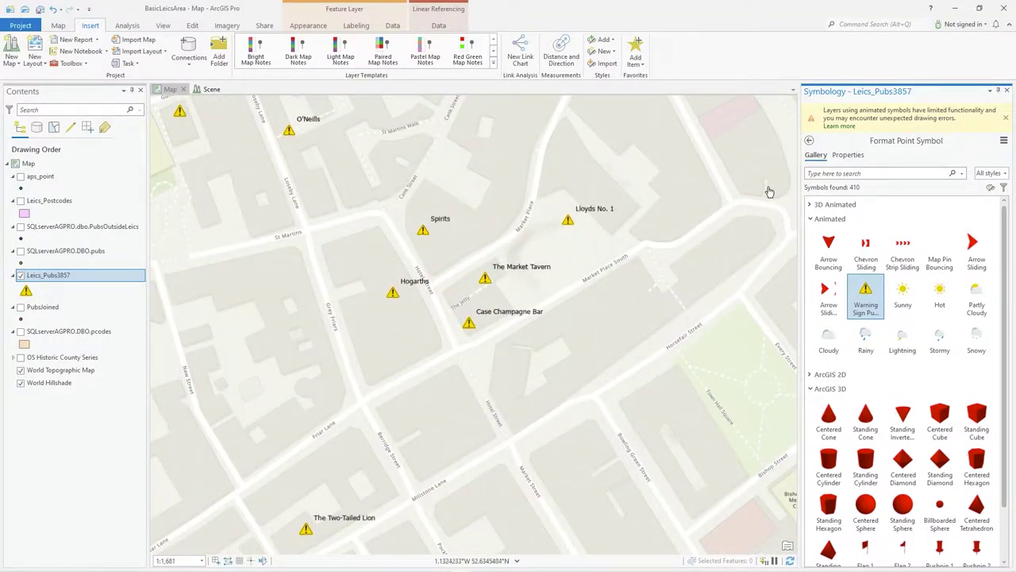
{"action": "scroll", "coordinate": [584, 316], "scroll_direction": "down", "scroll_amount": 1}
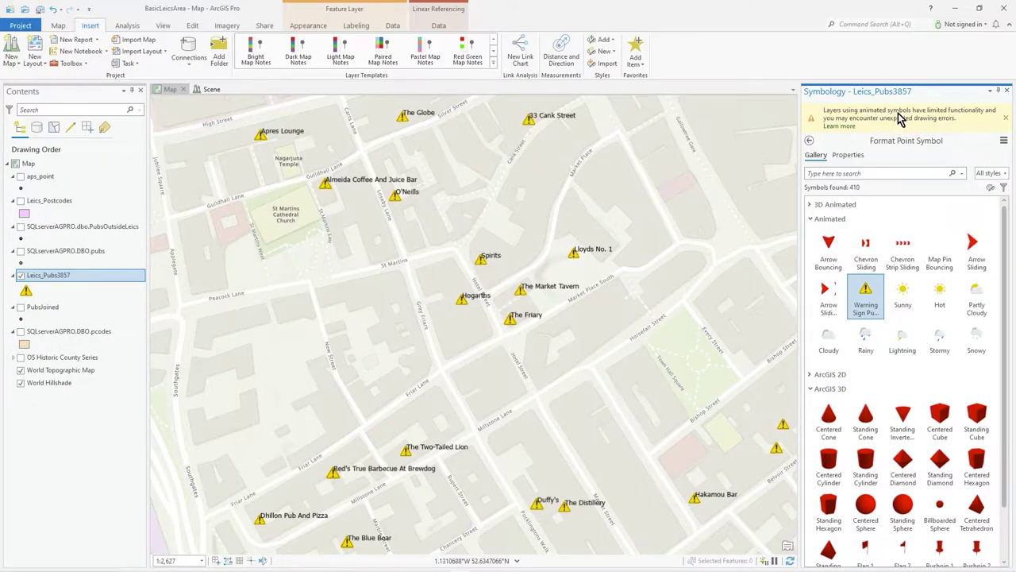
{"action": "left_click", "coordinate": [1006, 121]}
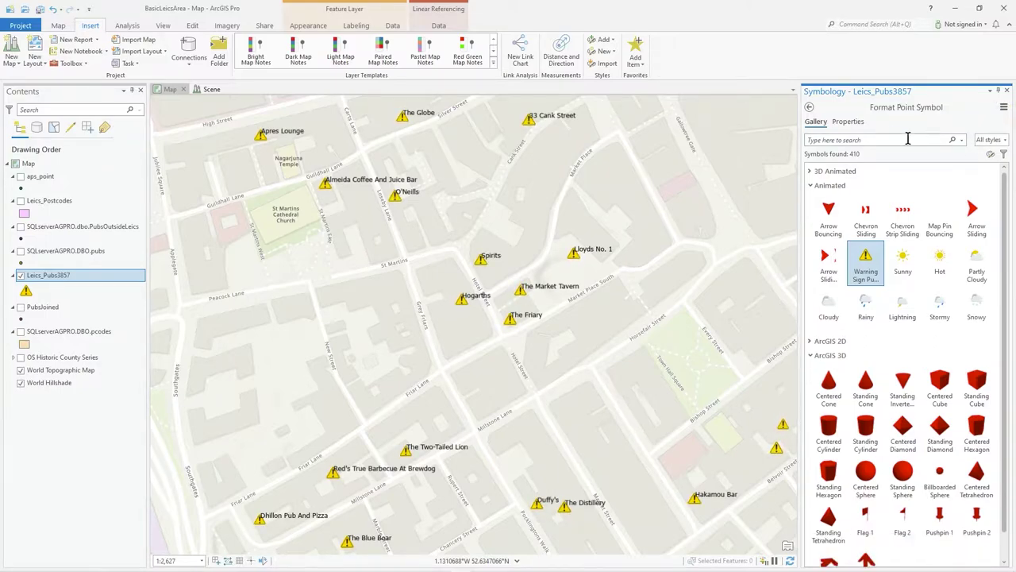
{"action": "left_click", "coordinate": [848, 122]}
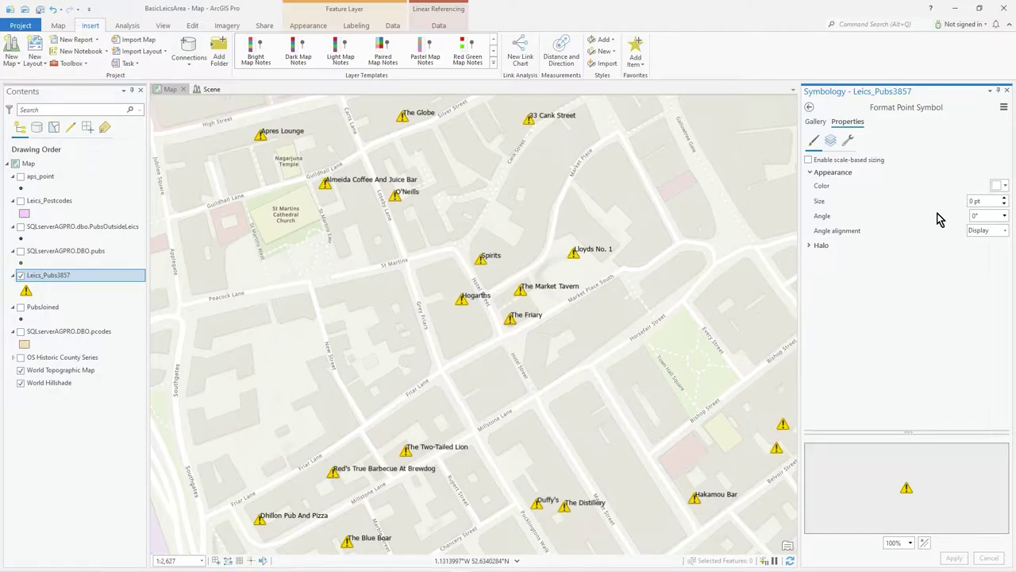
{"action": "type", "text": "8"}
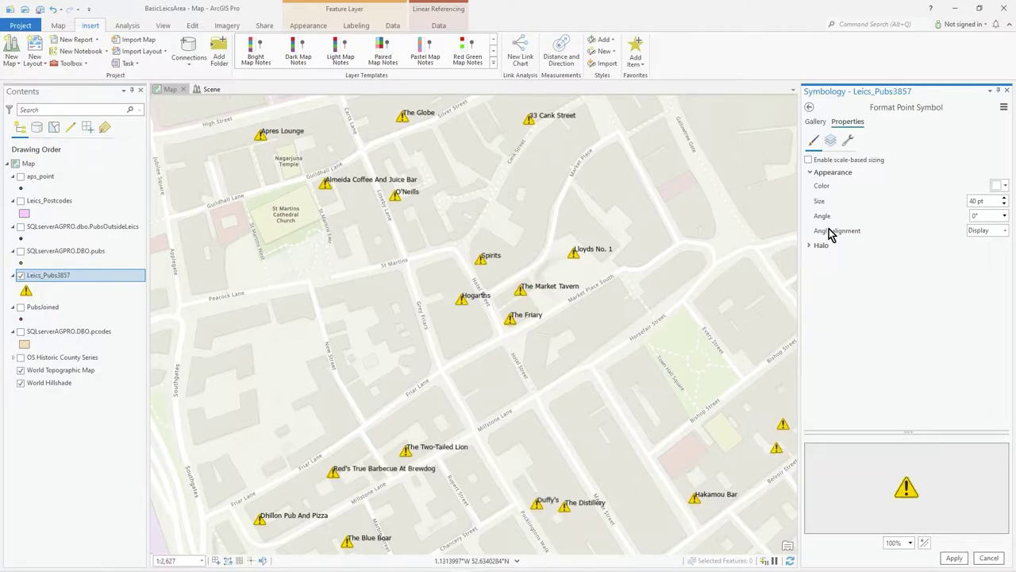
{"action": "left_click", "coordinate": [954, 557]}
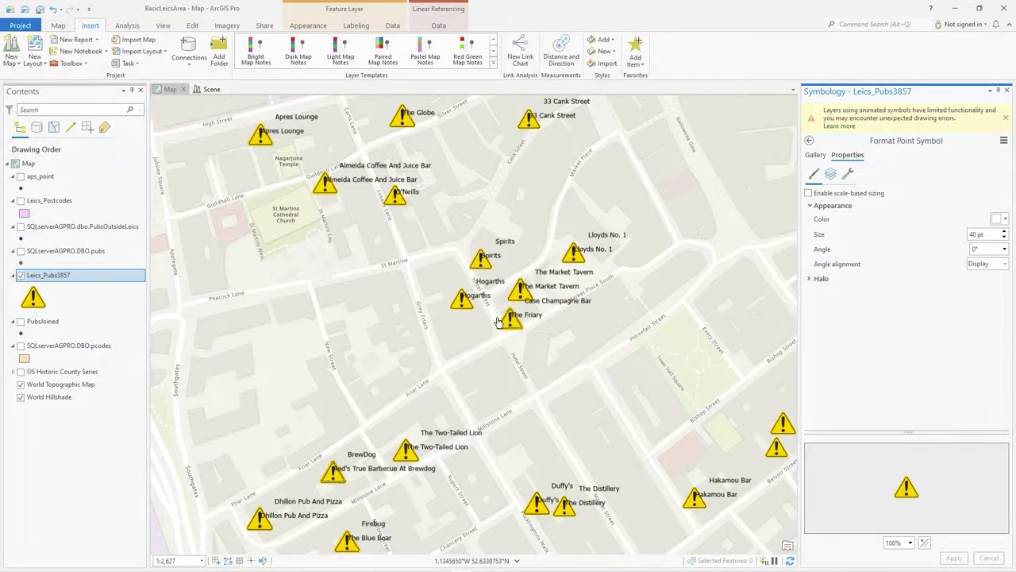
Step: Inspect the halo options of the warning sign symbol and collapse them again
{"action": "left_click", "coordinate": [813, 279]}
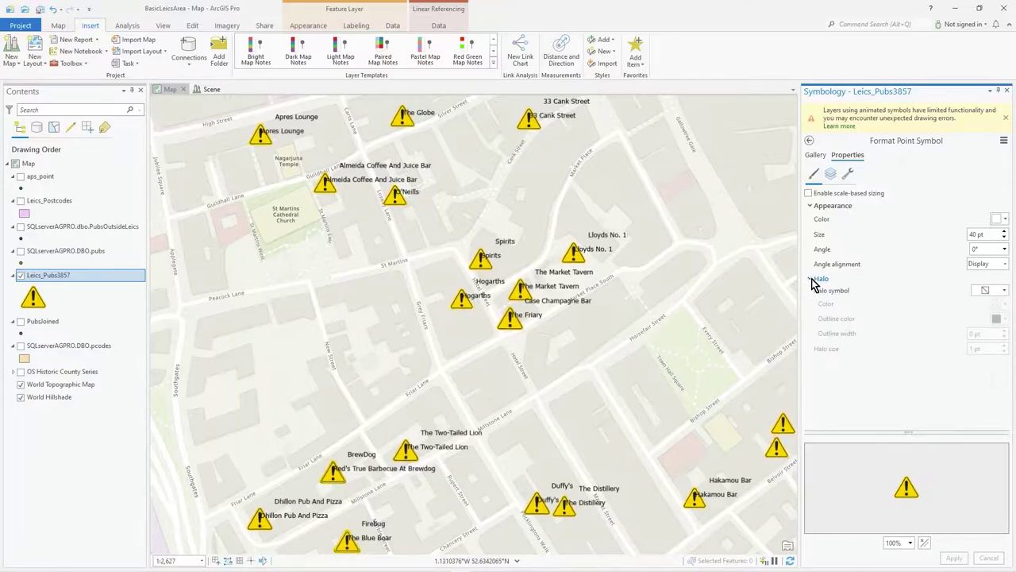
{"action": "left_click", "coordinate": [989, 290]}
{"action": "left_click", "coordinate": [989, 291]}
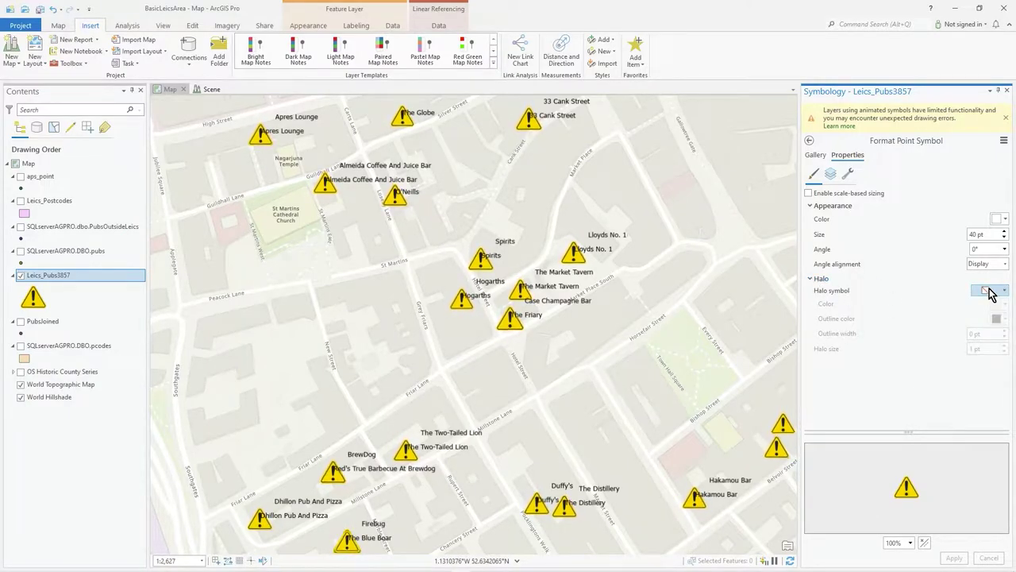
{"action": "left_click", "coordinate": [813, 279]}
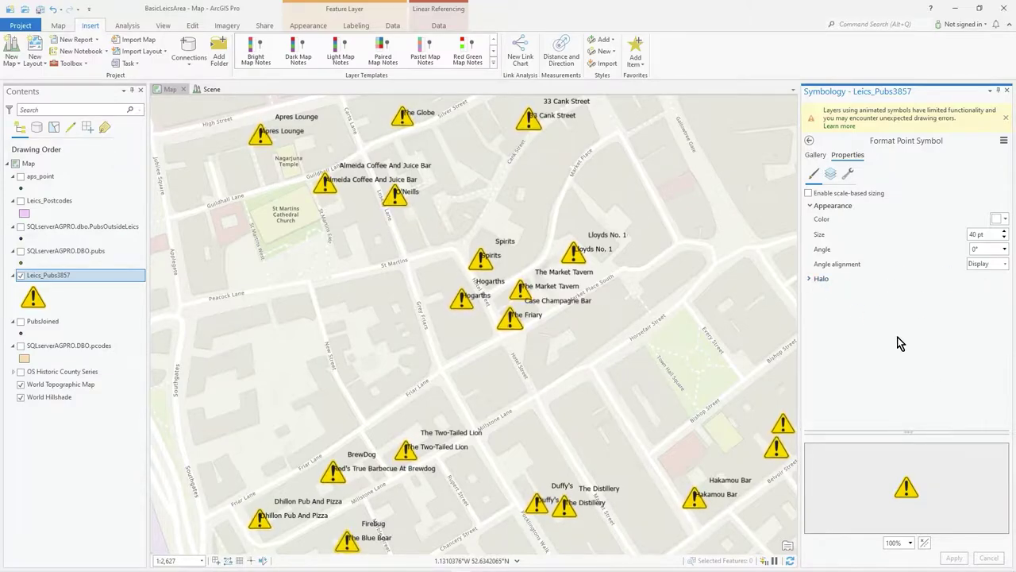
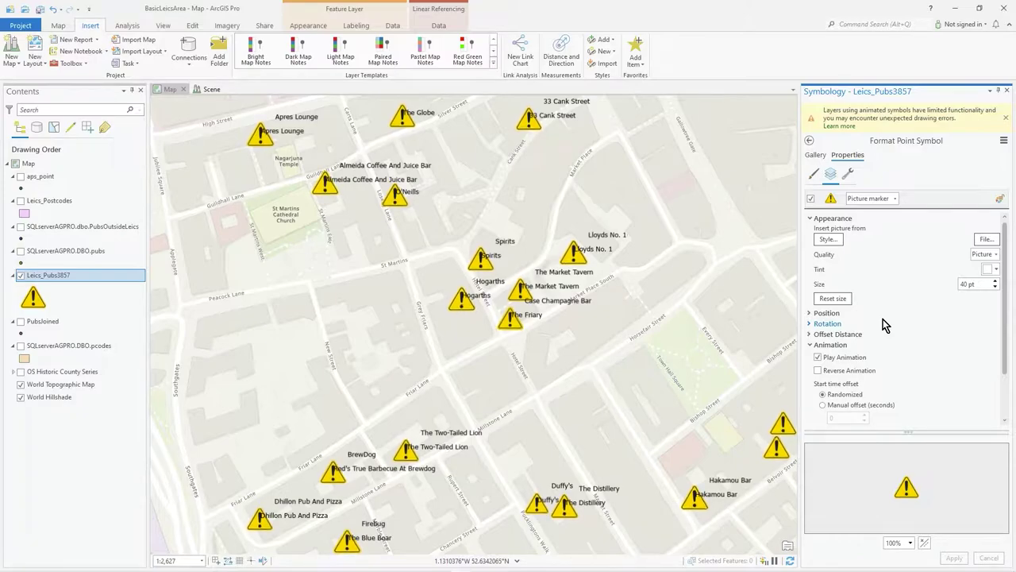
Step: Identify the Spirits pub on the map with the Explore tool, close its pop-up and dismiss the animated symbols notice
{"action": "left_click", "coordinate": [59, 27]}
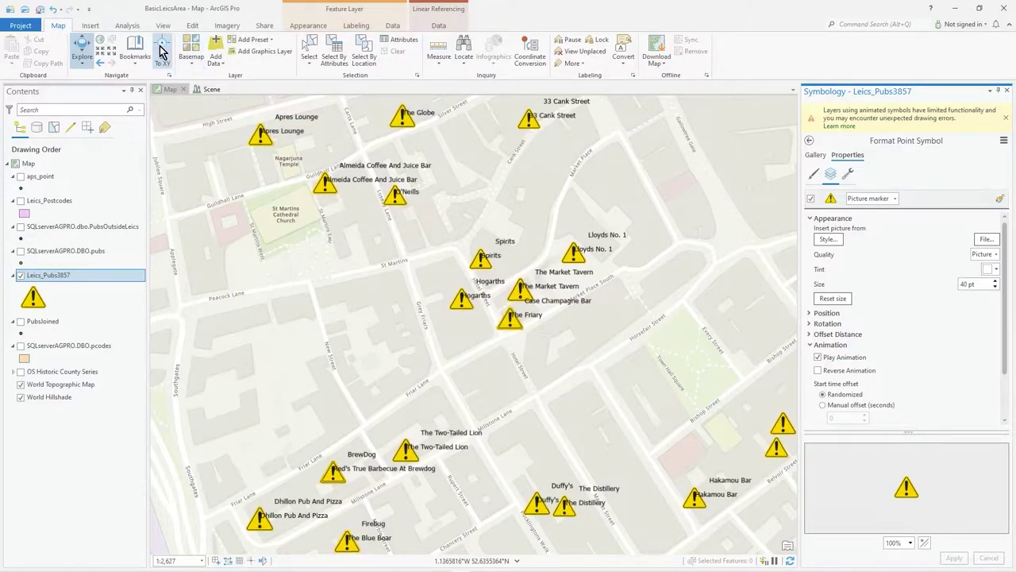
{"action": "left_click", "coordinate": [83, 51]}
{"action": "left_click", "coordinate": [481, 263]}
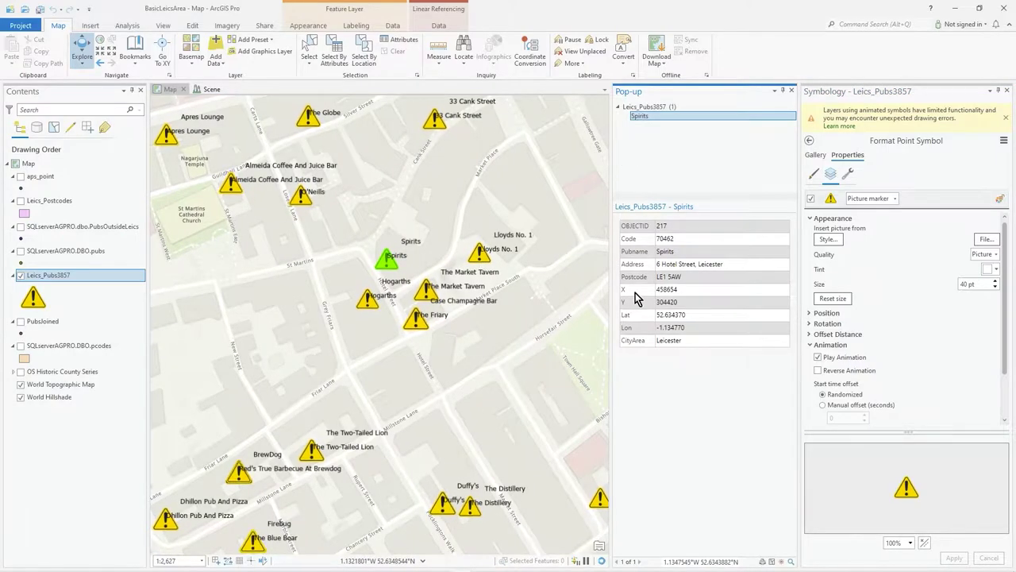
{"action": "left_click", "coordinate": [791, 91]}
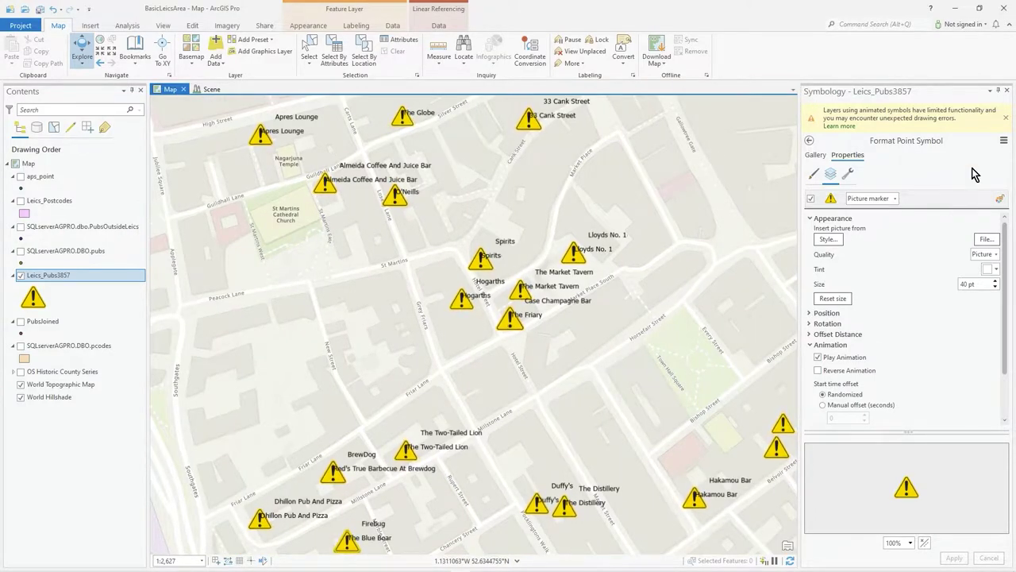
{"action": "left_click", "coordinate": [1006, 118]}
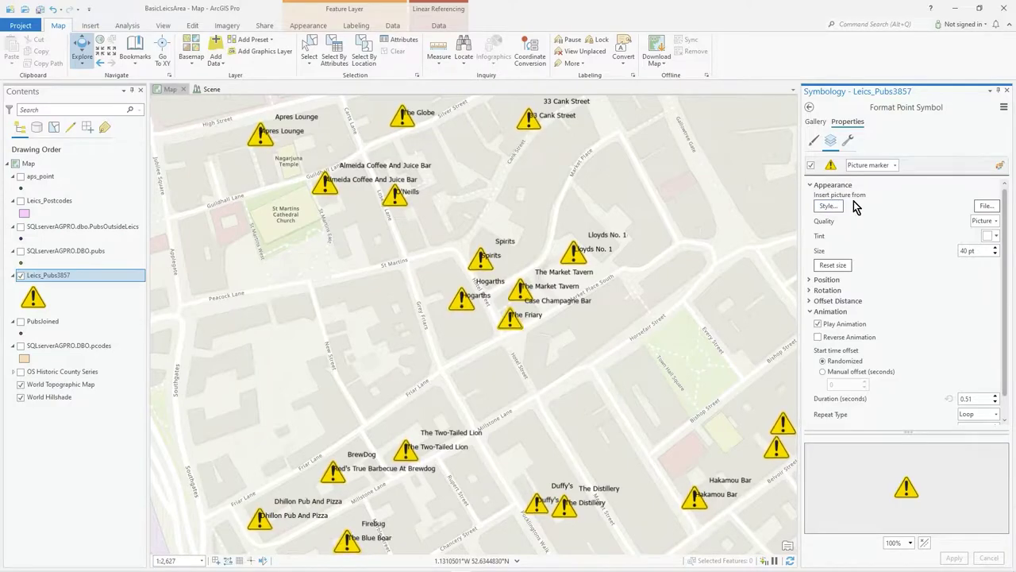
Step: Look through the animated pictures available from the styles for the picture marker without choosing a new one
{"action": "left_click", "coordinate": [828, 207]}
{"action": "scroll", "coordinate": [513, 288], "scroll_direction": "down", "scroll_amount": 1}
{"action": "scroll", "coordinate": [516, 278], "scroll_direction": "up", "scroll_amount": 1}
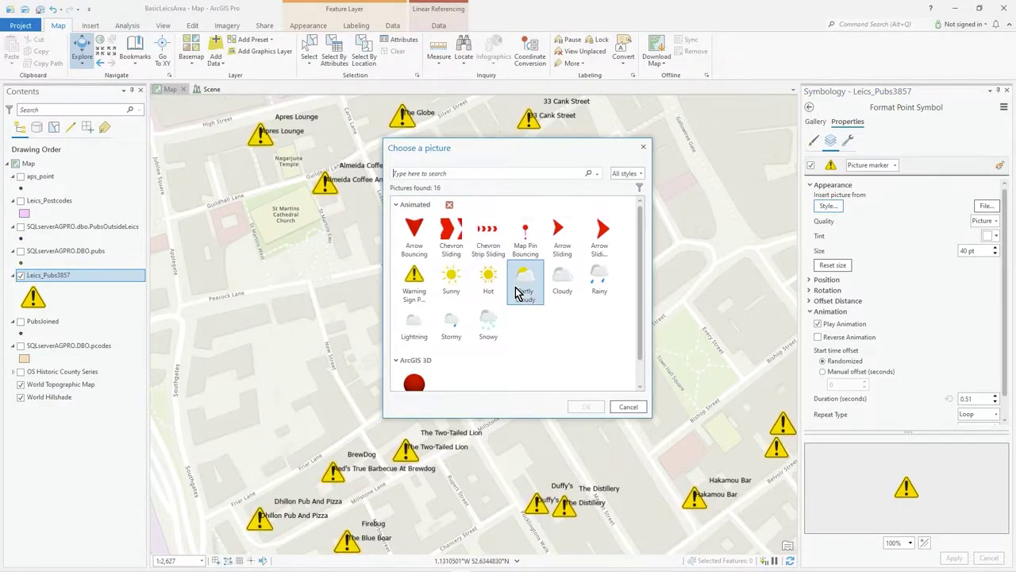
{"action": "left_click", "coordinate": [629, 407]}
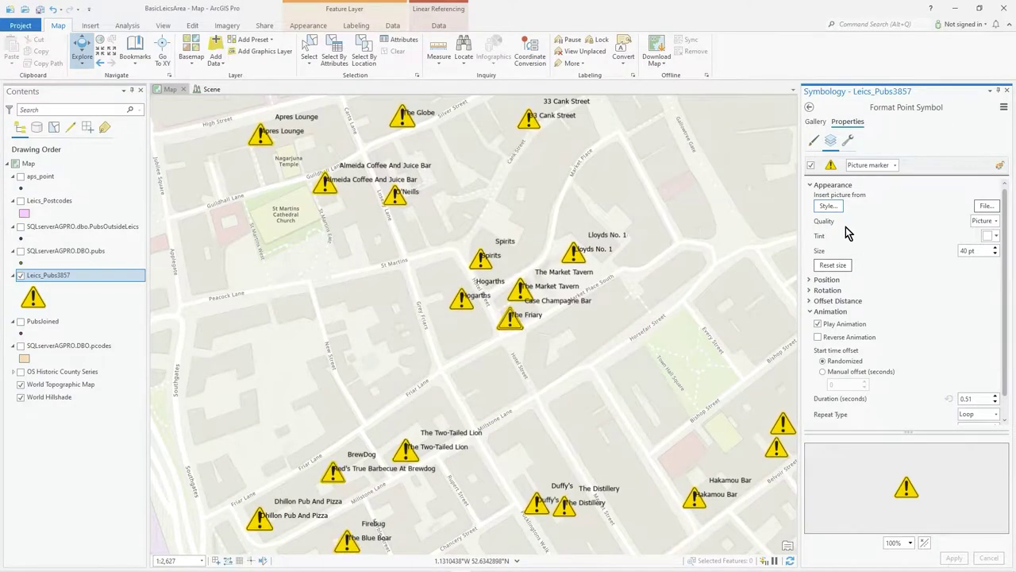
{"action": "left_click", "coordinate": [825, 206]}
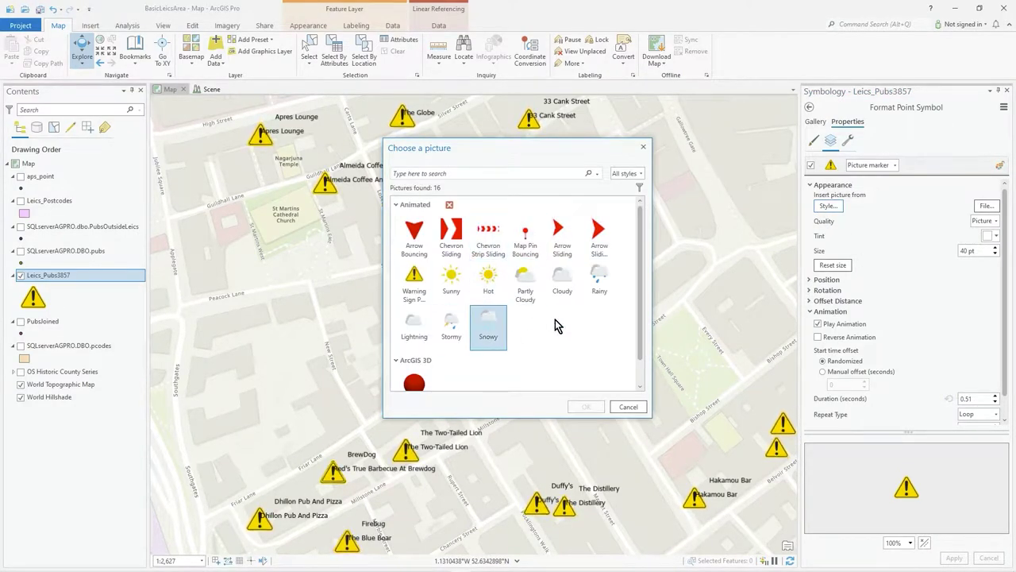
{"action": "left_click", "coordinate": [627, 409]}
Step: Check which picture file formats can be loaded from a file for the marker, and cancel the file selection
{"action": "left_click", "coordinate": [987, 206]}
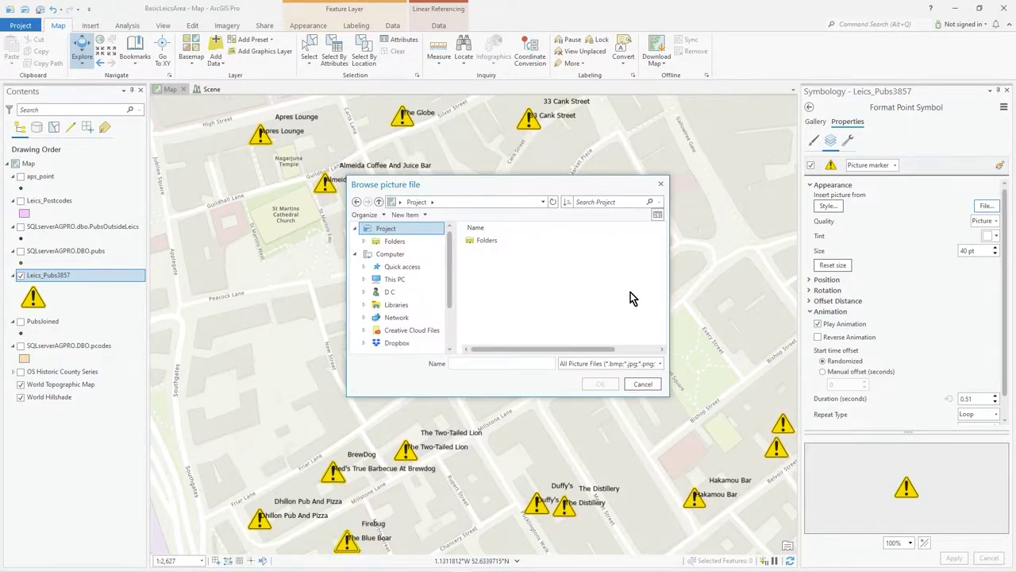
{"action": "left_click", "coordinate": [660, 362]}
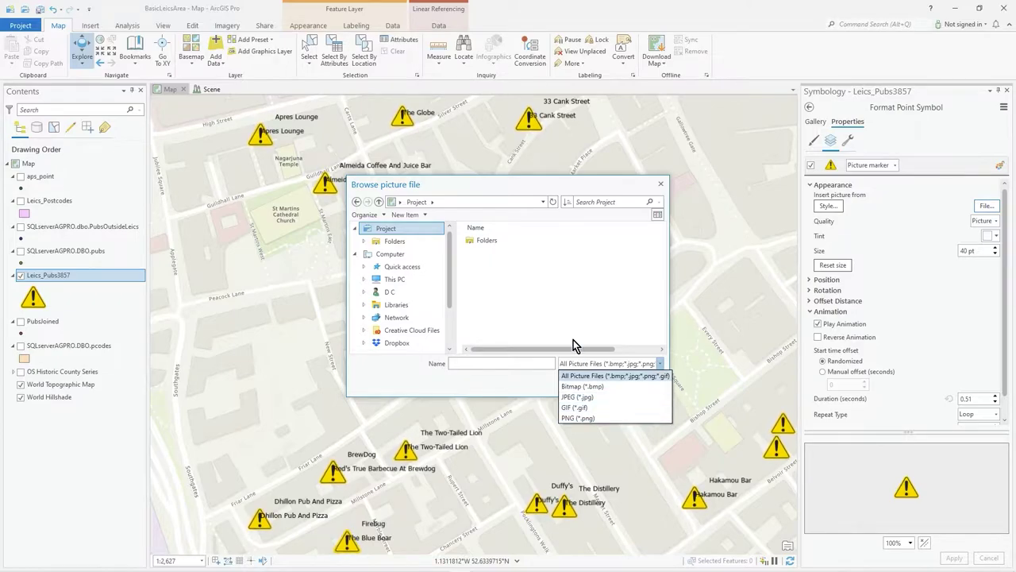
{"action": "left_click", "coordinate": [544, 347]}
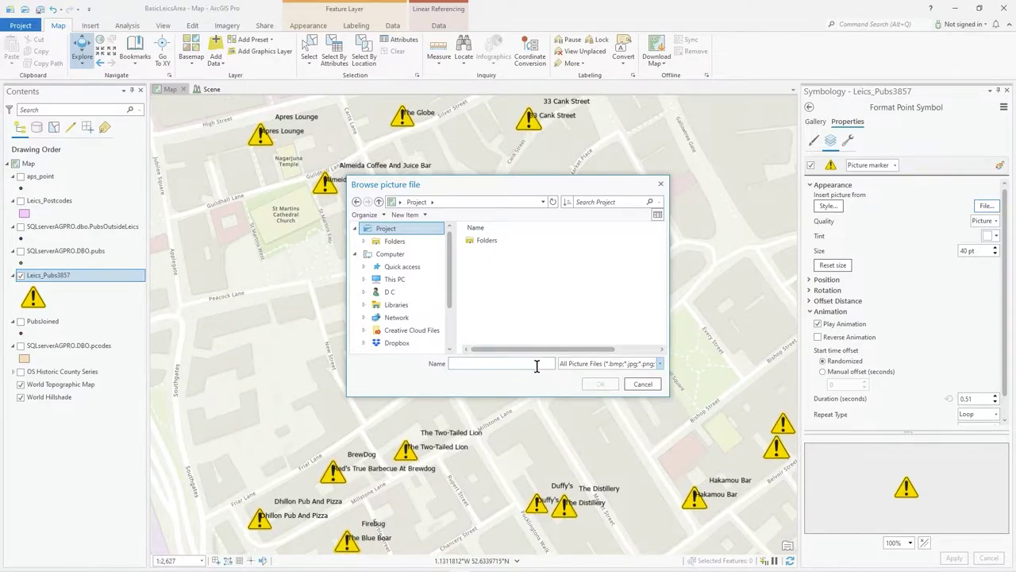
{"action": "left_click", "coordinate": [642, 385]}
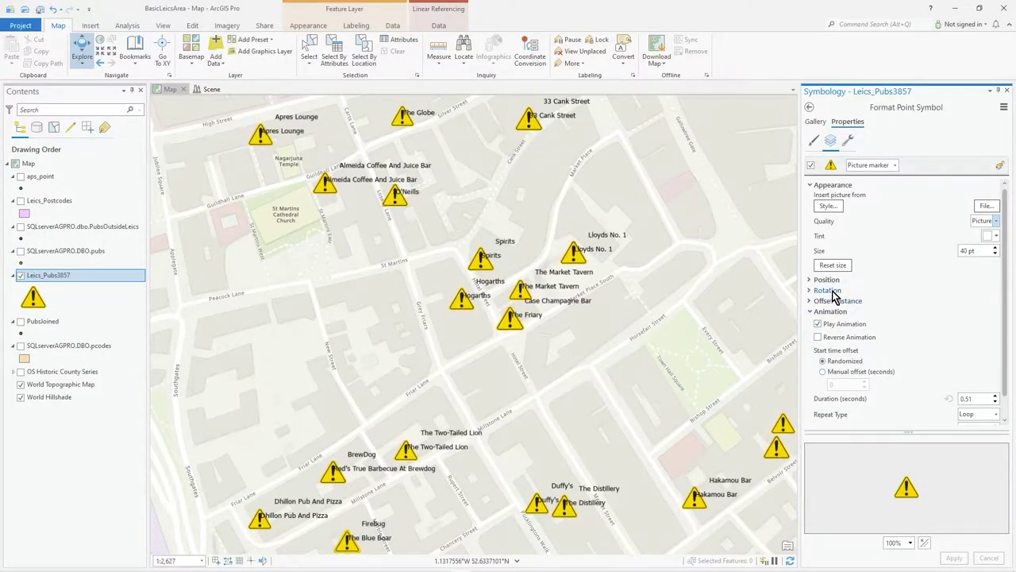
Step: Turn off Play Animation for the warning sign symbol and apply it, then turn it back on and apply again
{"action": "scroll", "coordinate": [901, 354], "scroll_direction": "down", "scroll_amount": 1}
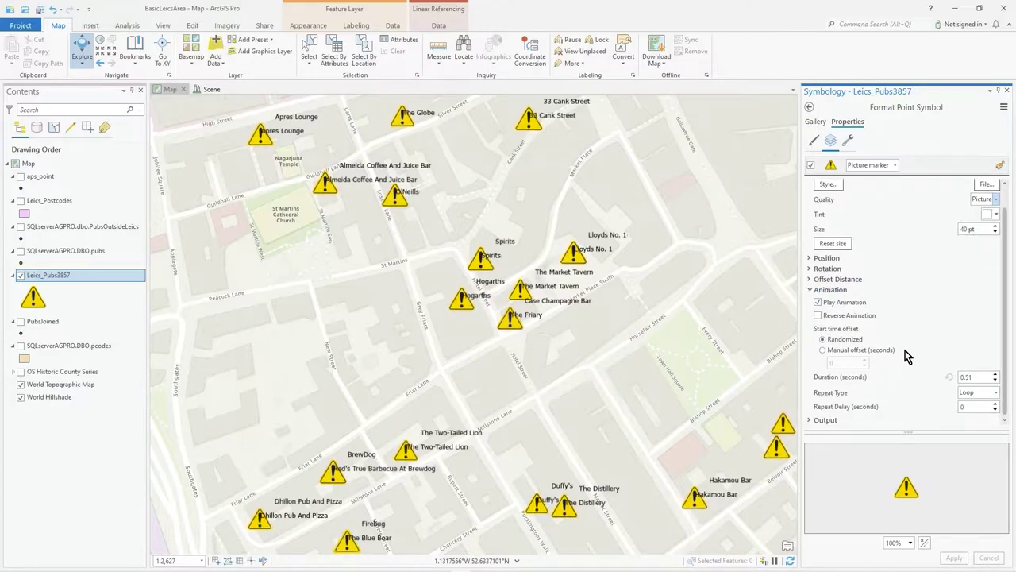
{"action": "left_click", "coordinate": [819, 302]}
{"action": "left_click", "coordinate": [953, 557]}
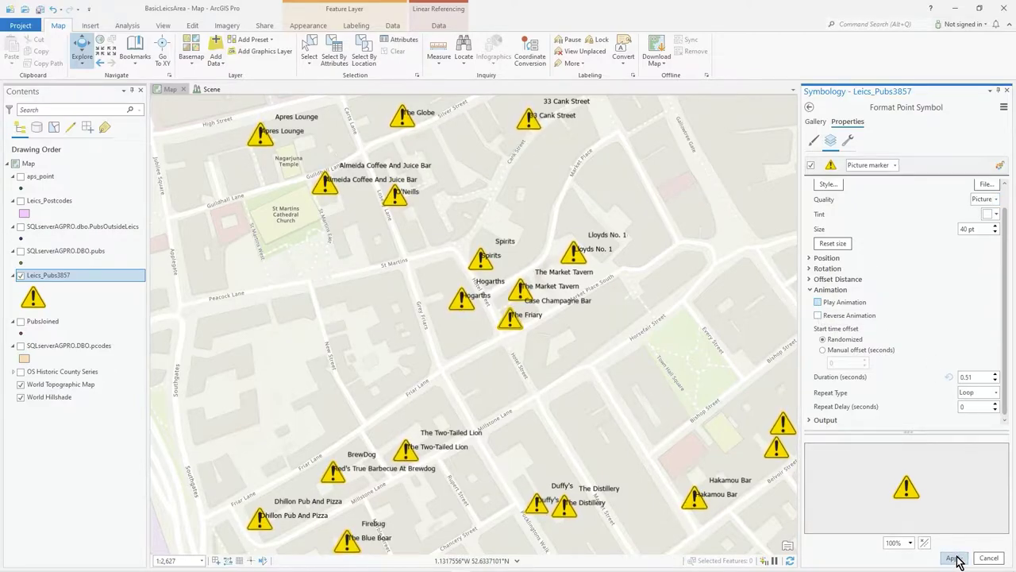
{"action": "left_click_drag", "start_coordinate": [627, 314], "coordinate": [583, 299]}
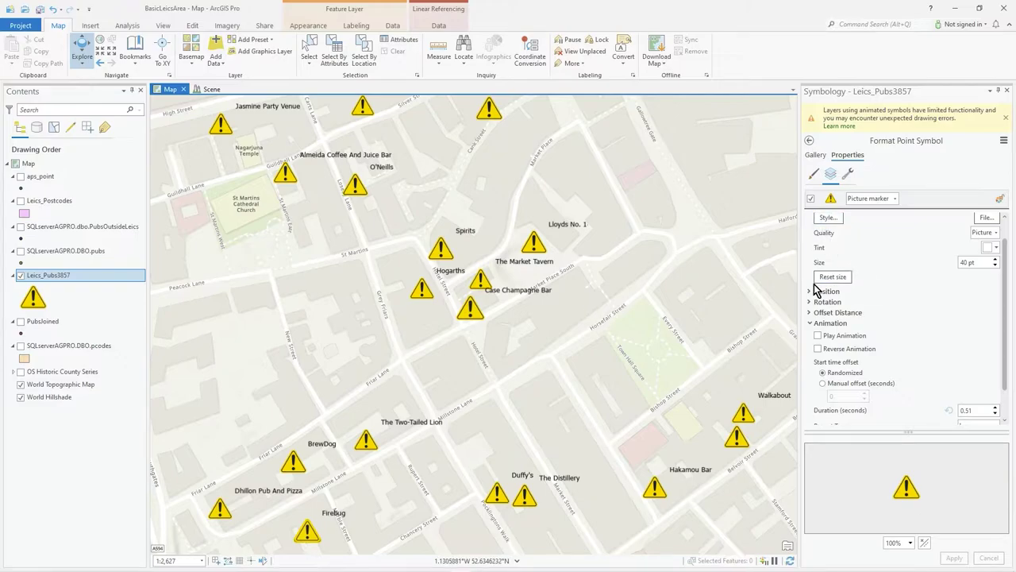
{"action": "left_click", "coordinate": [818, 335]}
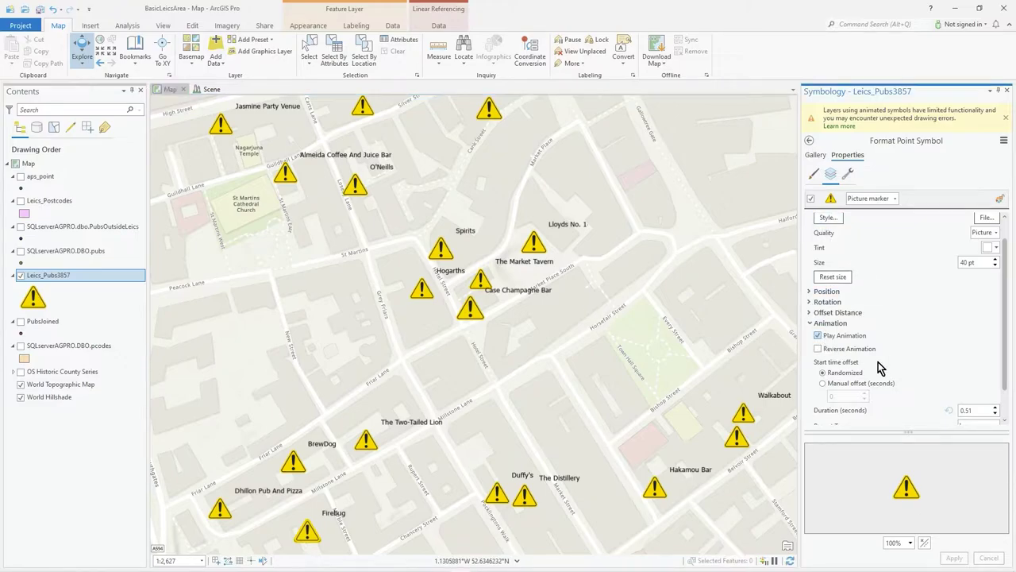
{"action": "left_click", "coordinate": [953, 557]}
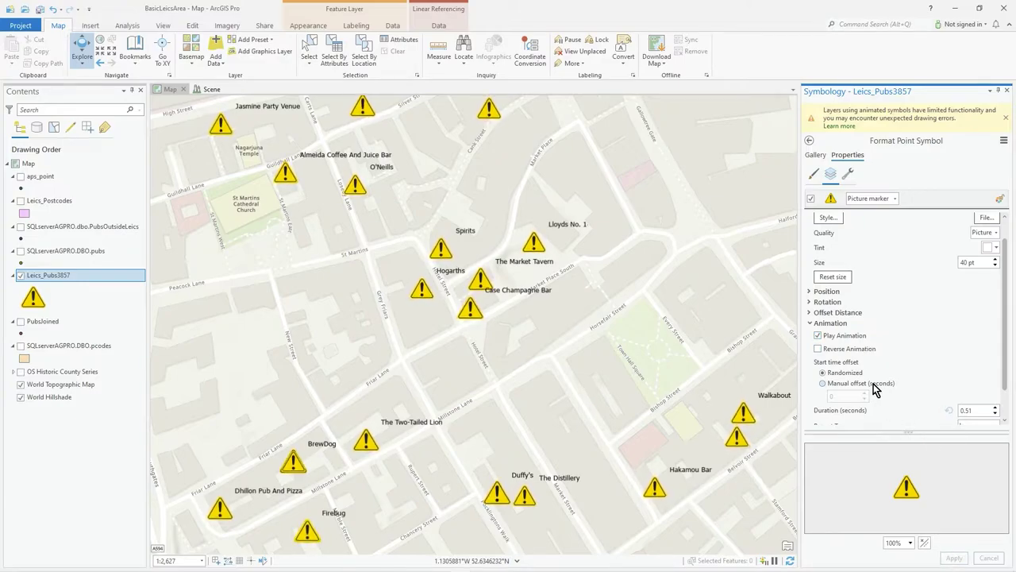
Step: Change the animation's start time offset to a manual offset of 2 seconds and apply it
{"action": "scroll", "coordinate": [1005, 342], "scroll_direction": "down", "scroll_amount": 1}
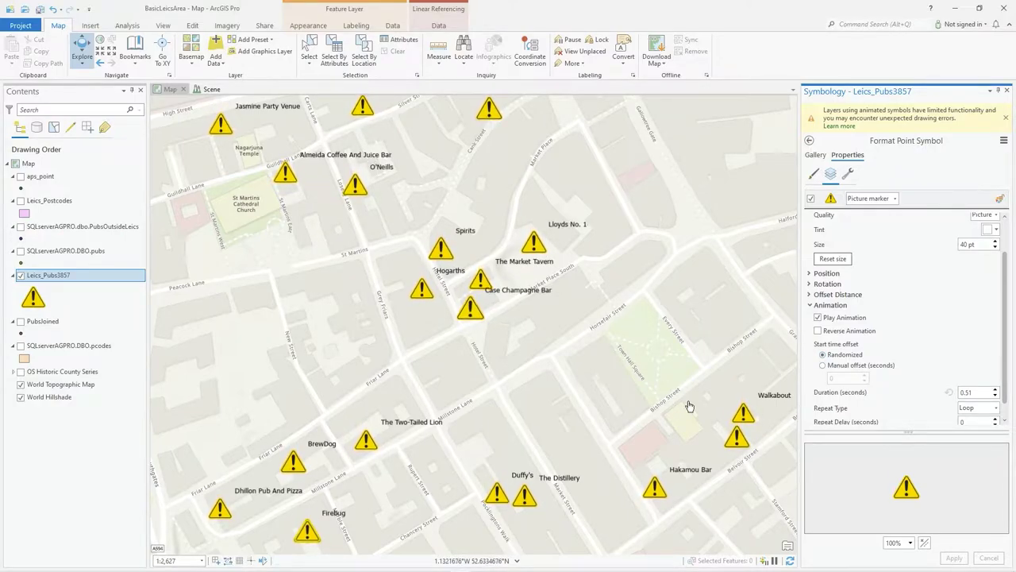
{"action": "left_click", "coordinate": [830, 370]}
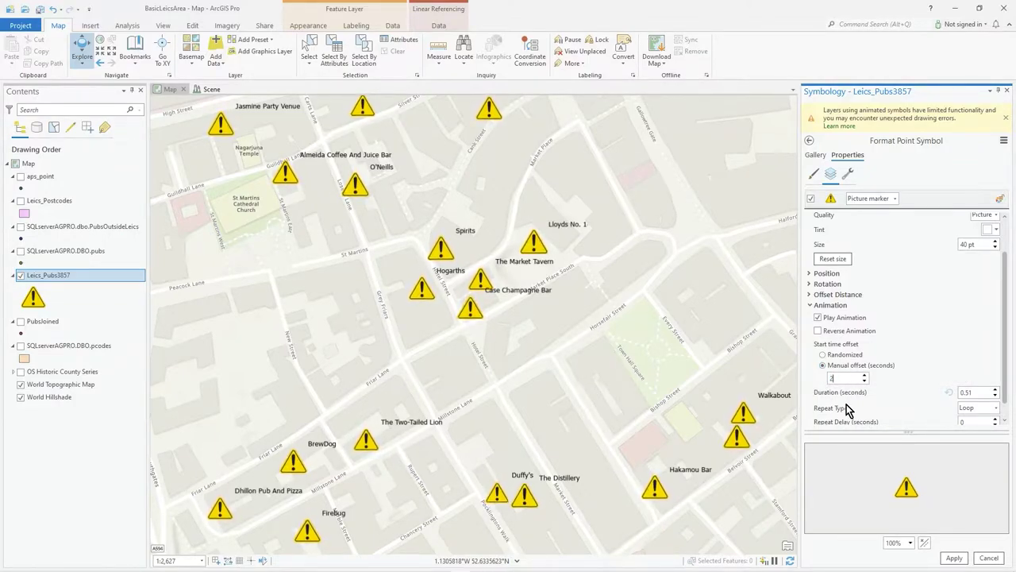
{"action": "left_click", "coordinate": [954, 558]}
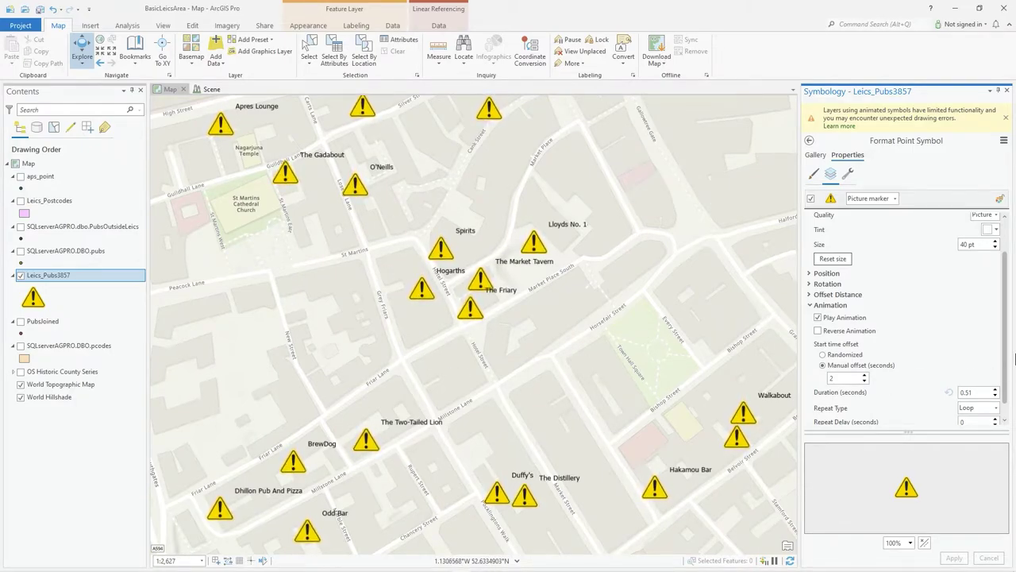
Step: Try an animation duration of 5 seconds on the warning sign symbol, then set it to 0.5 seconds and apply it
{"action": "left_click_drag", "start_coordinate": [1005, 374], "coordinate": [1005, 404]}
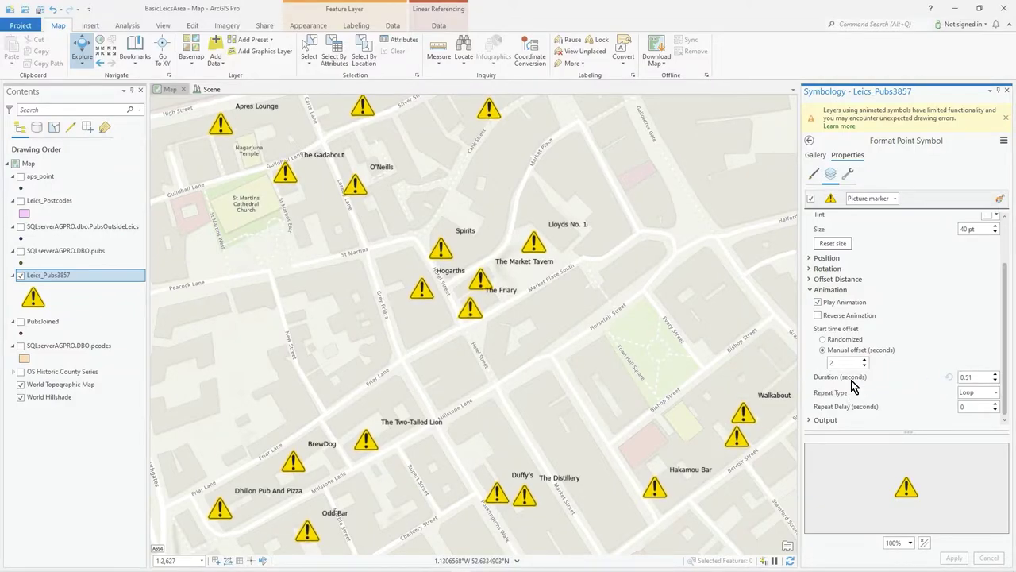
{"action": "left_click_drag", "start_coordinate": [982, 378], "coordinate": [949, 380]}
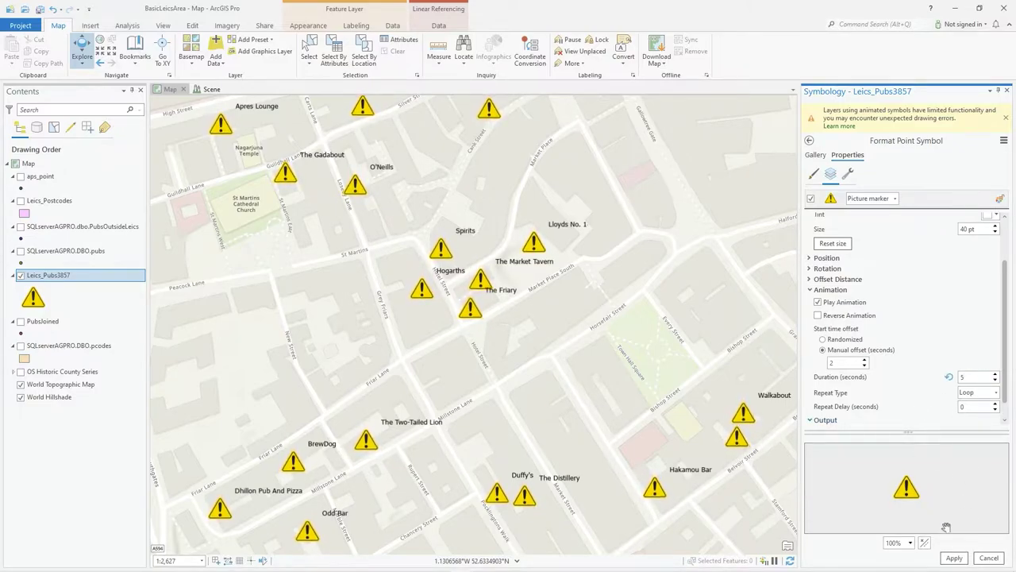
{"action": "left_click", "coordinate": [954, 558]}
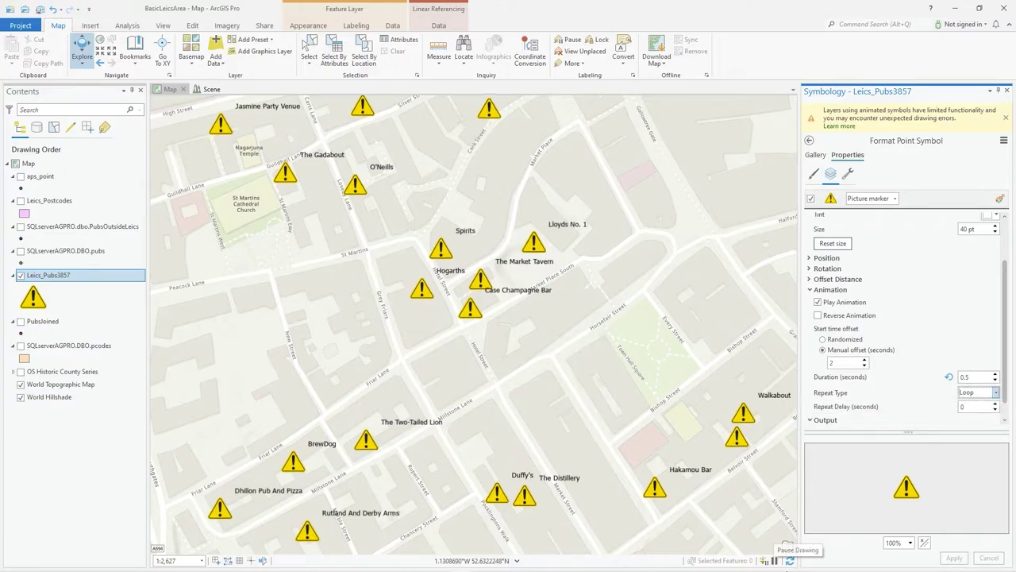
{"action": "left_click", "coordinate": [953, 558]}
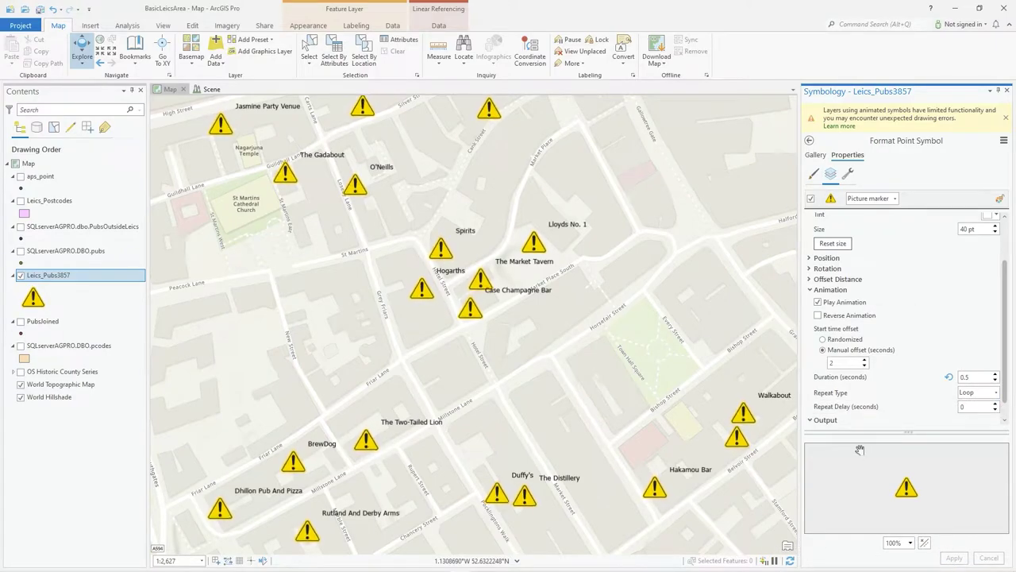
Step: Review the animation's Repeat Type choices, keep Loop, and close the symbology settings of the Leics_Pubs3857 layer
{"action": "left_click", "coordinate": [976, 393]}
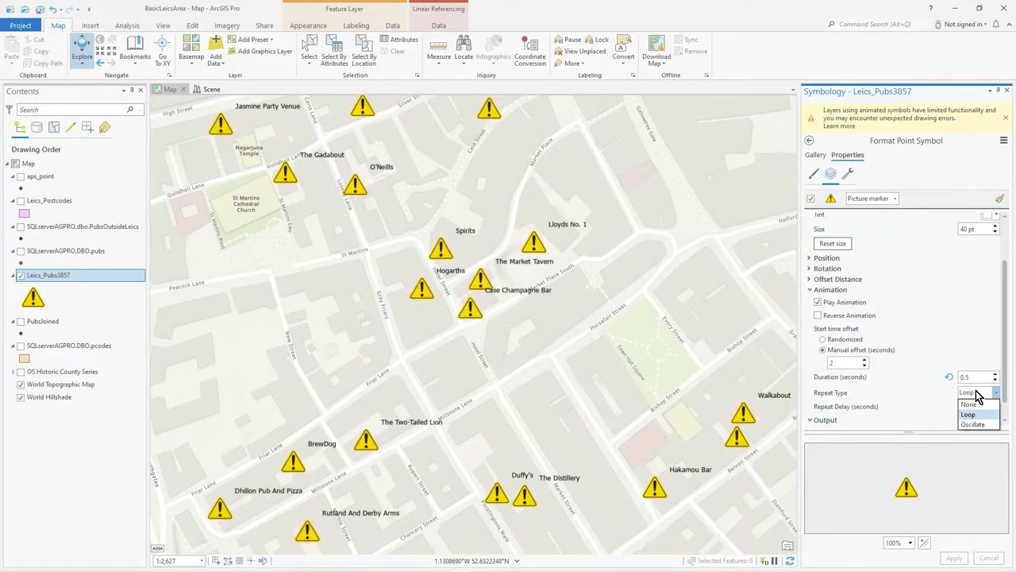
{"action": "left_click", "coordinate": [984, 397]}
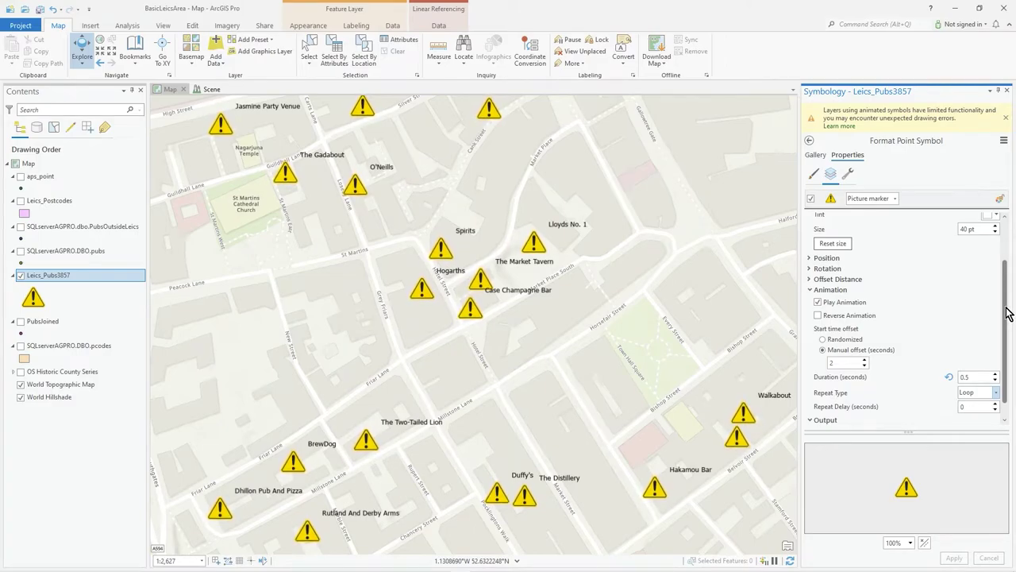
{"action": "left_click_drag", "start_coordinate": [1006, 314], "coordinate": [1006, 274]}
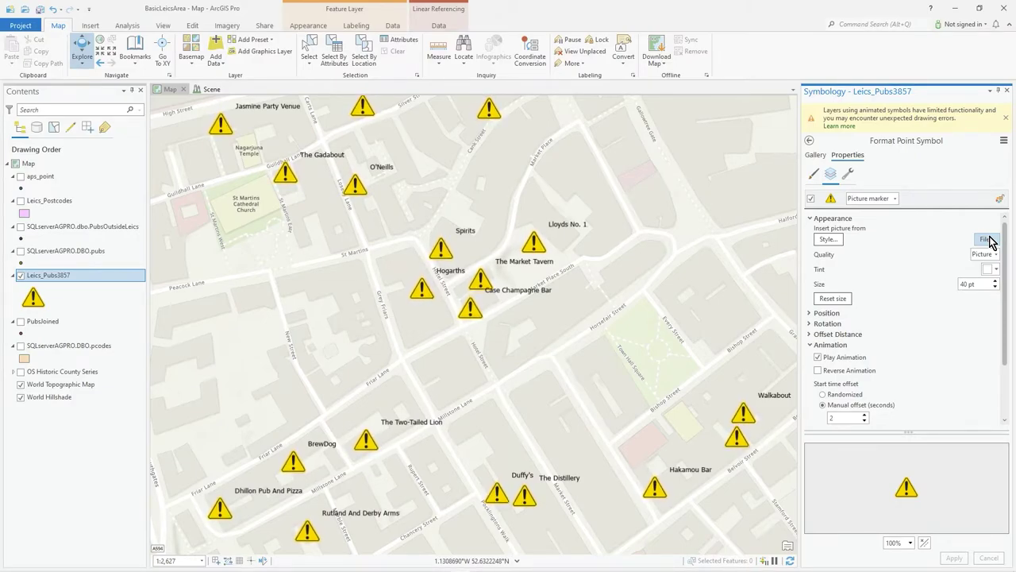
{"action": "left_click", "coordinate": [1006, 92]}
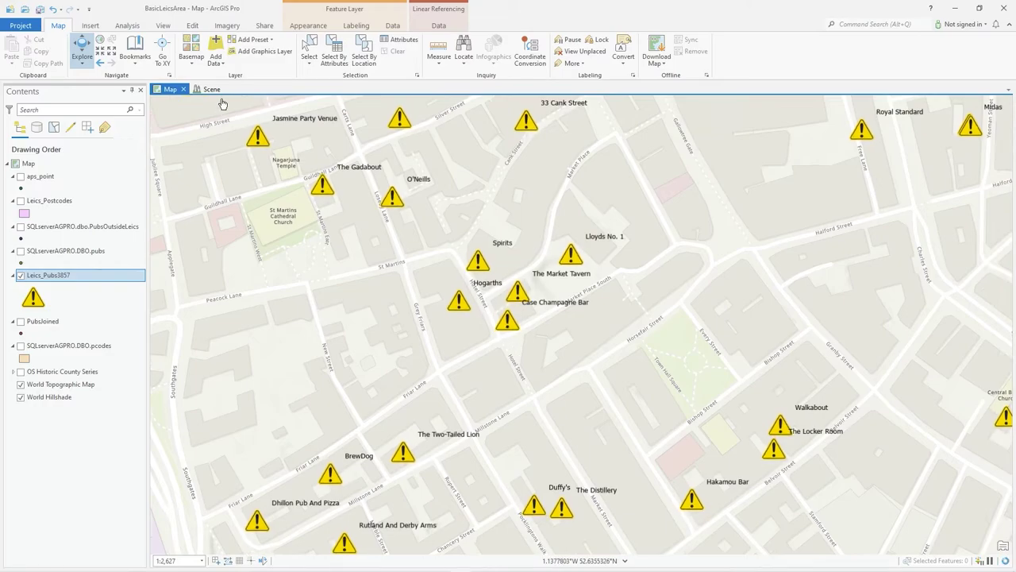
Step: Switch to the Scene view, examine the 3D windmill symbols of Leics_Pubs3857 from different views, and open the symbol's format properties
{"action": "left_click", "coordinate": [212, 90]}
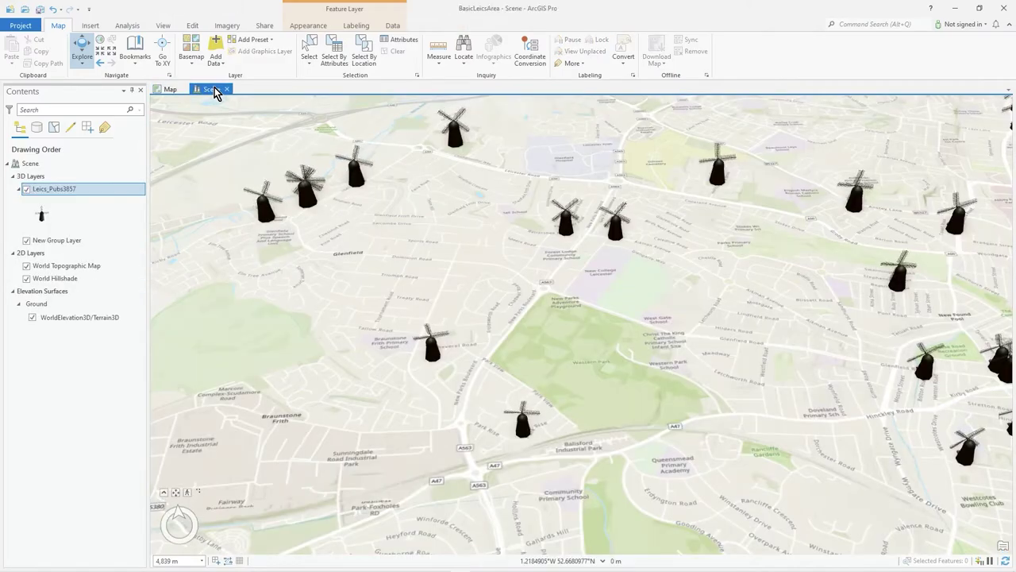
{"action": "scroll", "coordinate": [560, 353], "scroll_direction": "down", "scroll_amount": 3}
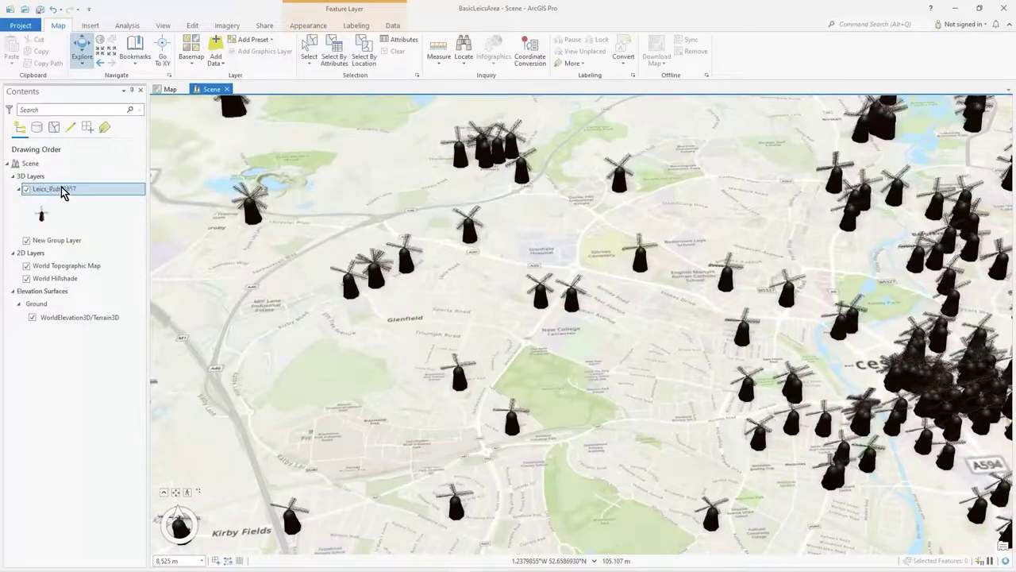
{"action": "left_click", "coordinate": [168, 92]}
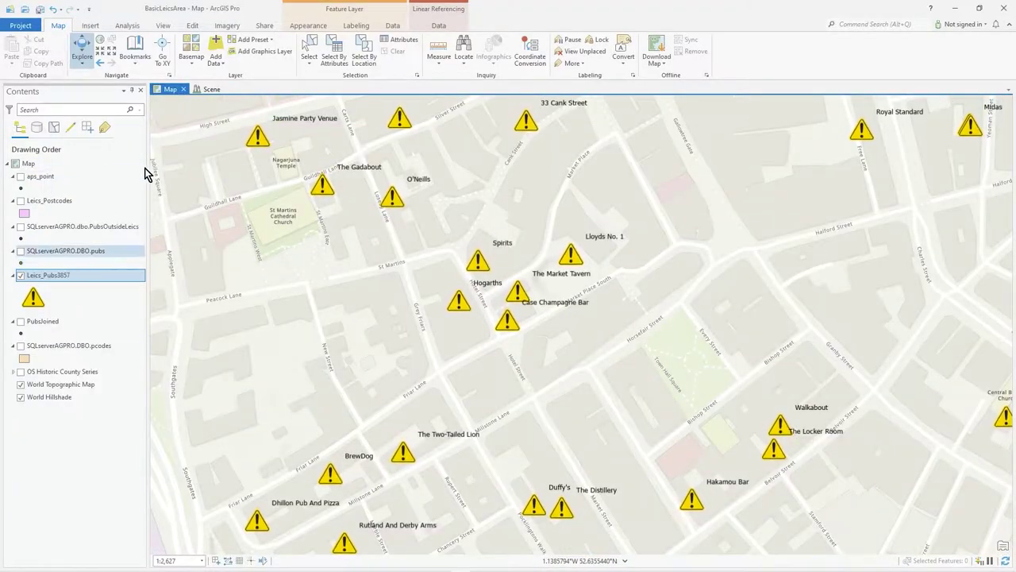
{"action": "left_click", "coordinate": [211, 89]}
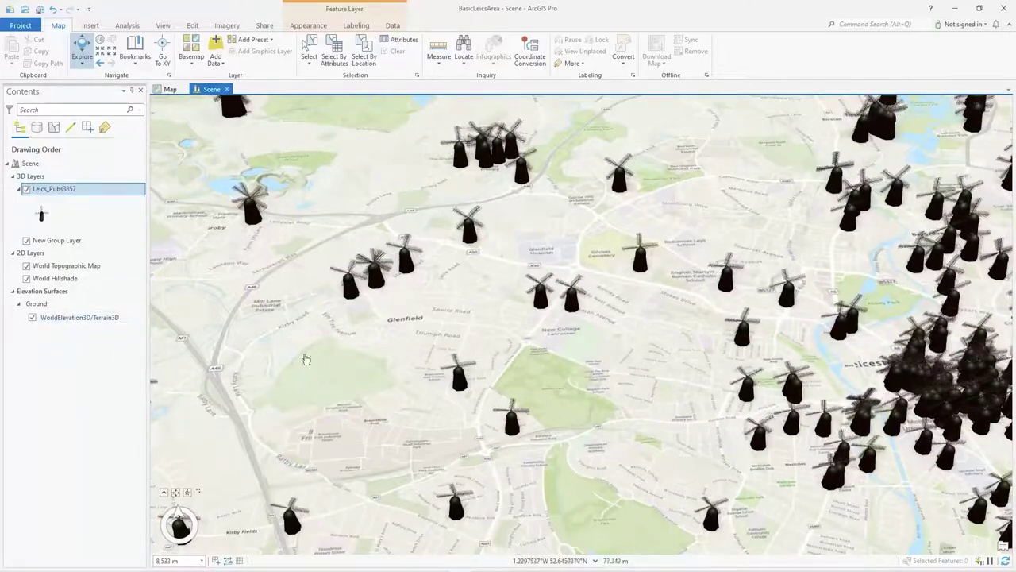
{"action": "left_click_drag", "start_coordinate": [651, 345], "coordinate": [585, 356]}
{"action": "scroll", "coordinate": [587, 359], "scroll_direction": "down", "scroll_amount": 3}
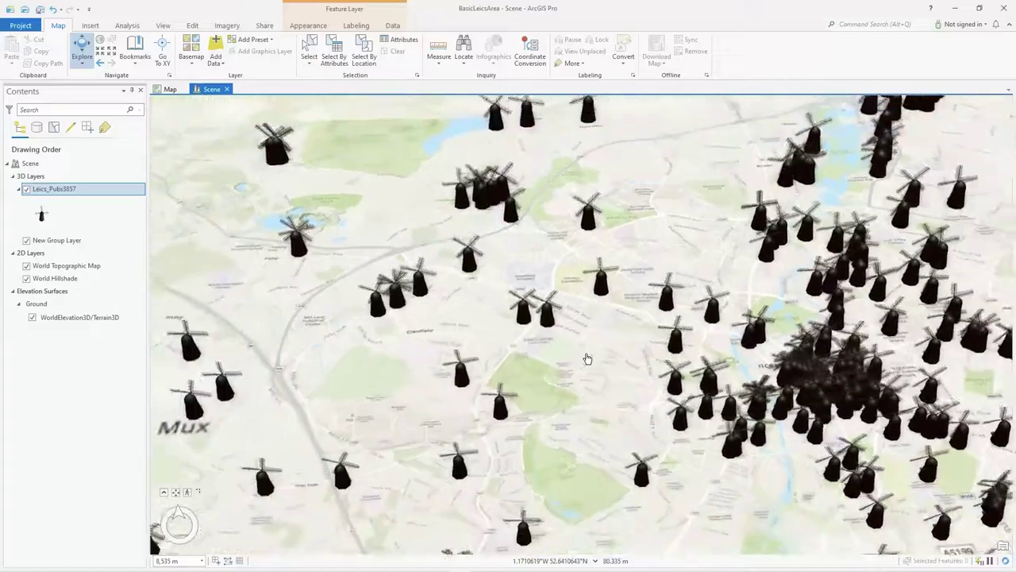
{"action": "scroll", "coordinate": [585, 356], "scroll_direction": "up", "scroll_amount": 6}
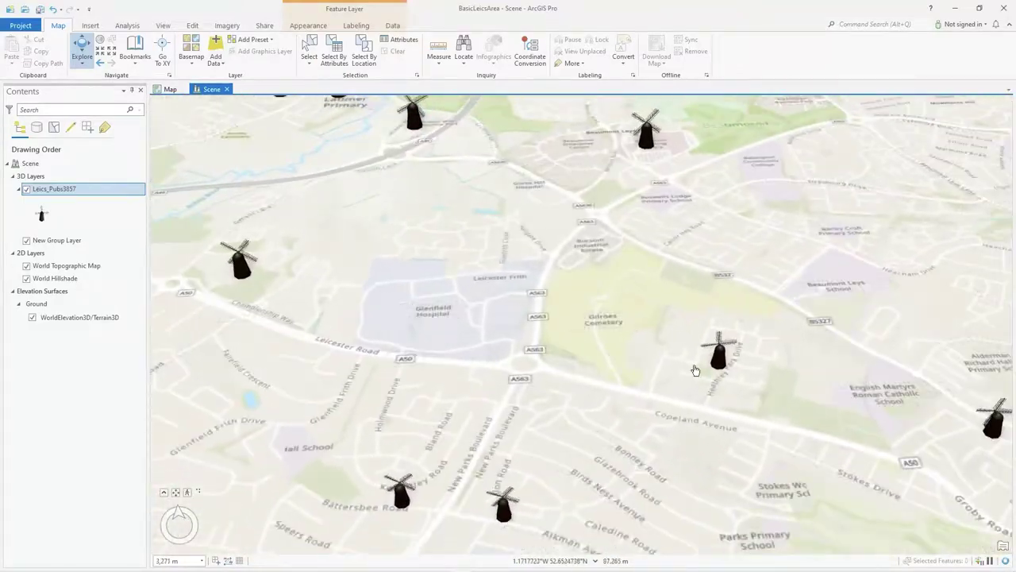
{"action": "left_click_drag", "start_coordinate": [595, 415], "coordinate": [669, 346]}
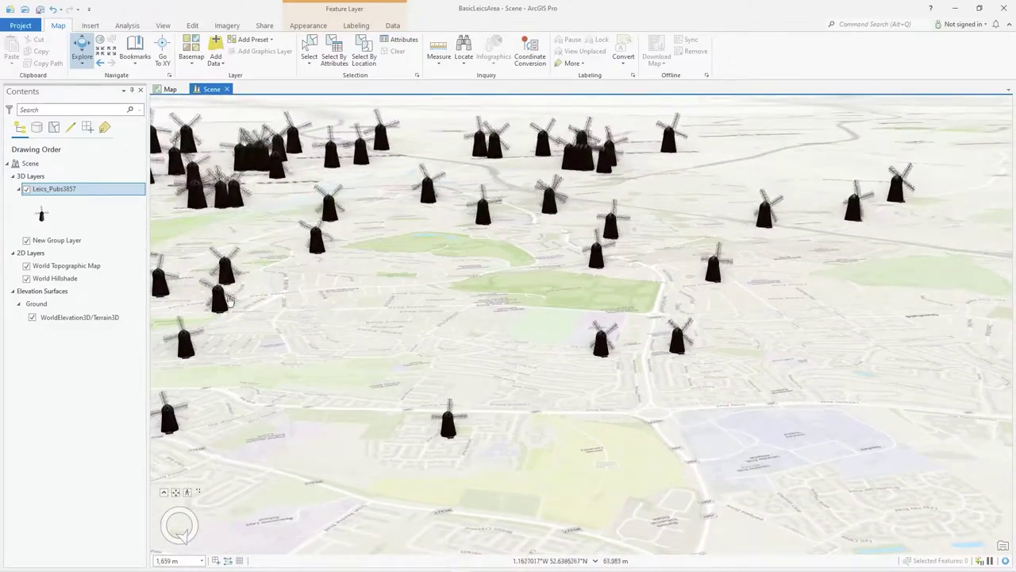
{"action": "left_click", "coordinate": [38, 221]}
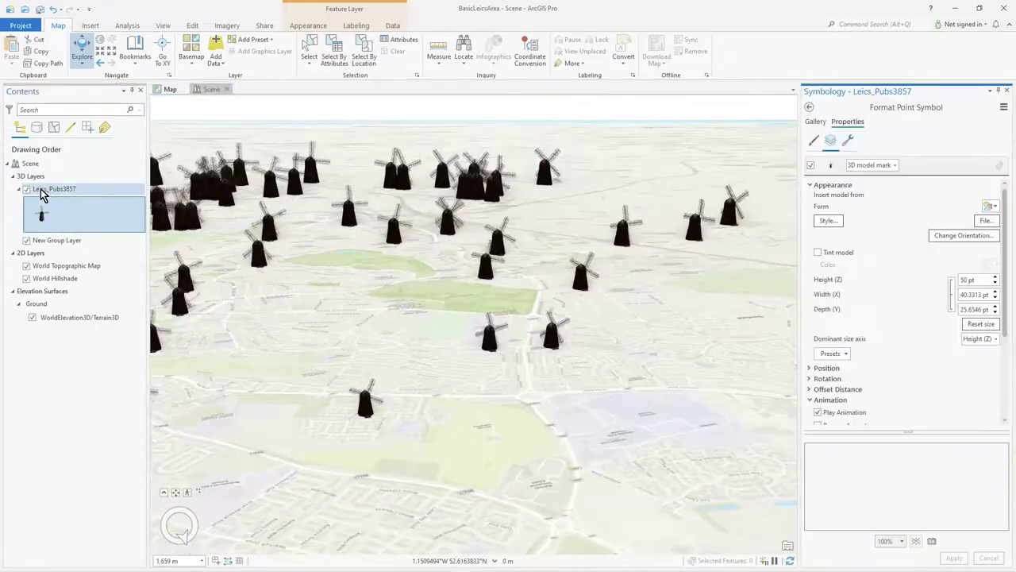
Step: Reopen the windmill symbol's properties in Leics_Pubs3857 and review the available marker types and importable 3D model file formats, keeping the current model
{"action": "right_click", "coordinate": [44, 190]}
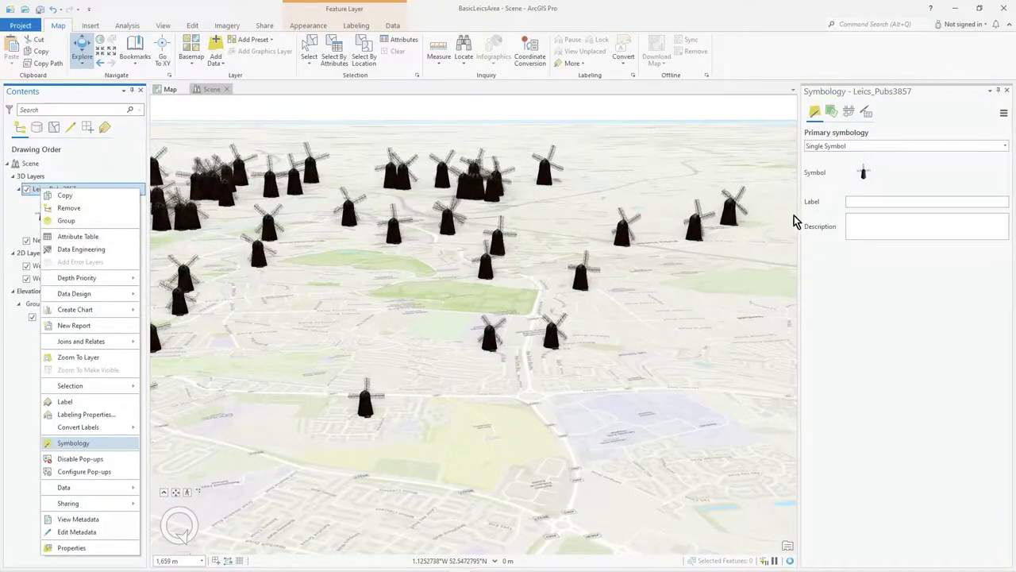
{"action": "left_click", "coordinate": [871, 302]}
{"action": "left_click", "coordinate": [863, 172]}
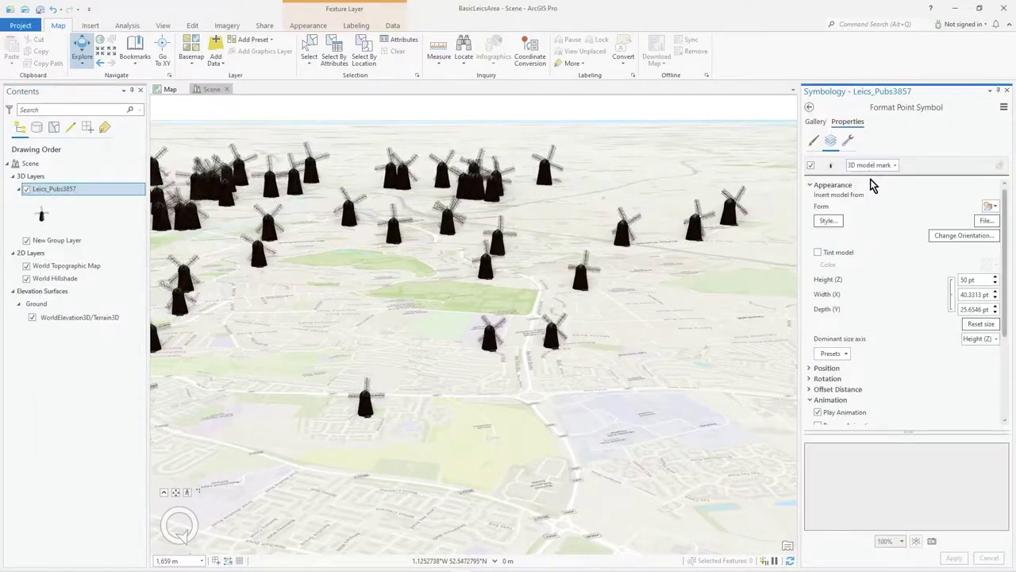
{"action": "left_click", "coordinate": [887, 168]}
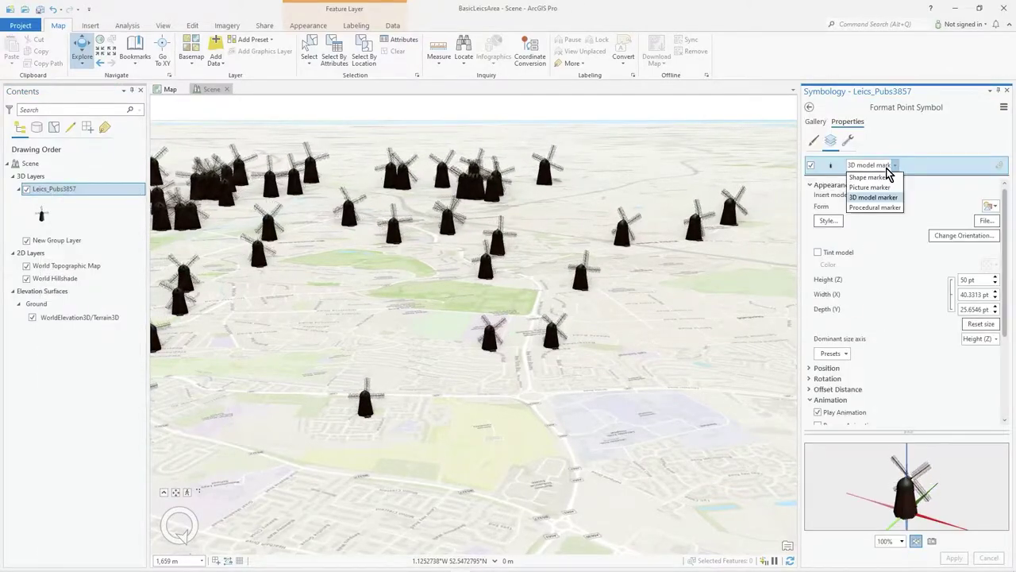
{"action": "left_click", "coordinate": [887, 168]}
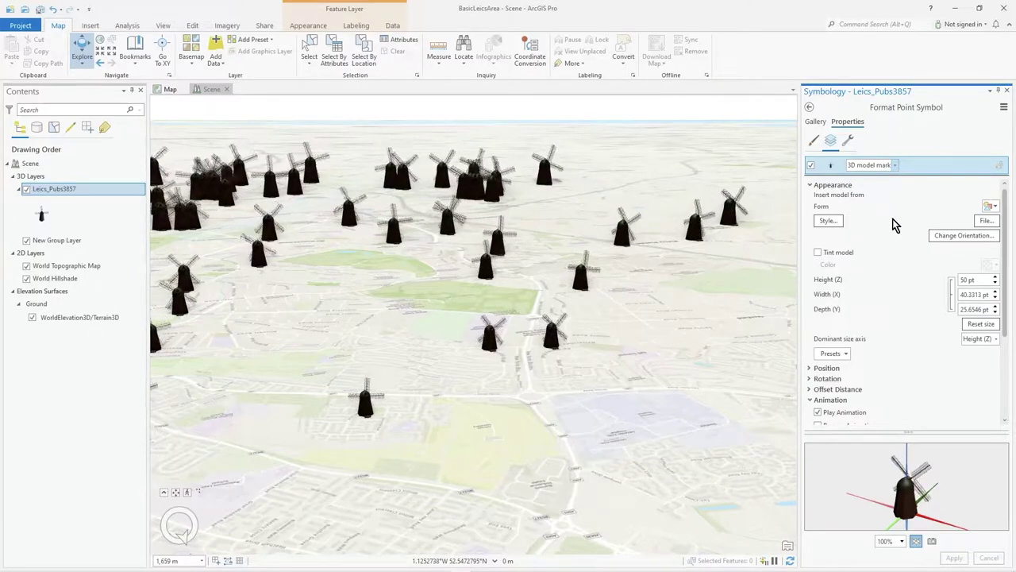
{"action": "left_click", "coordinate": [986, 221]}
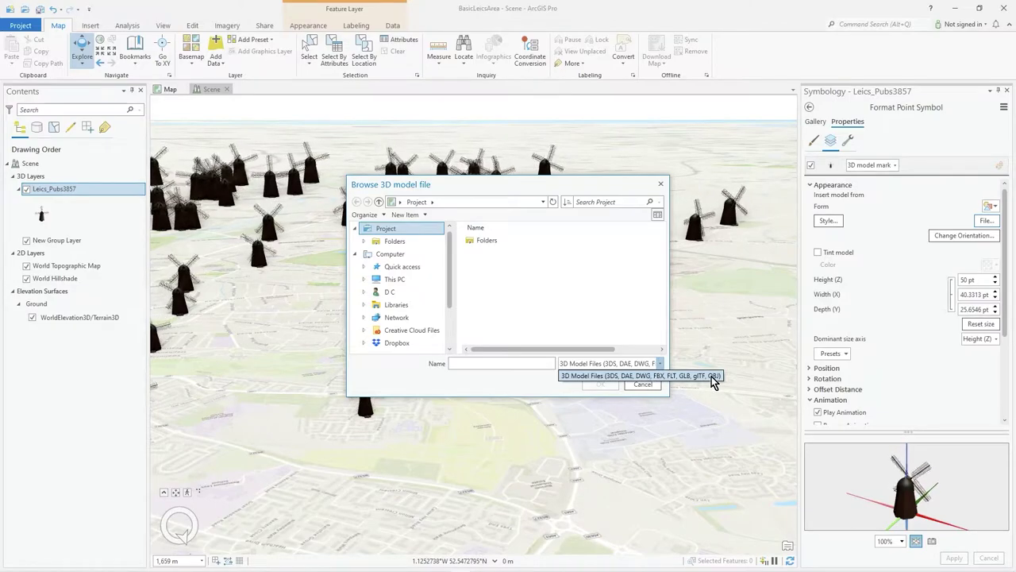
{"action": "left_click", "coordinate": [641, 385]}
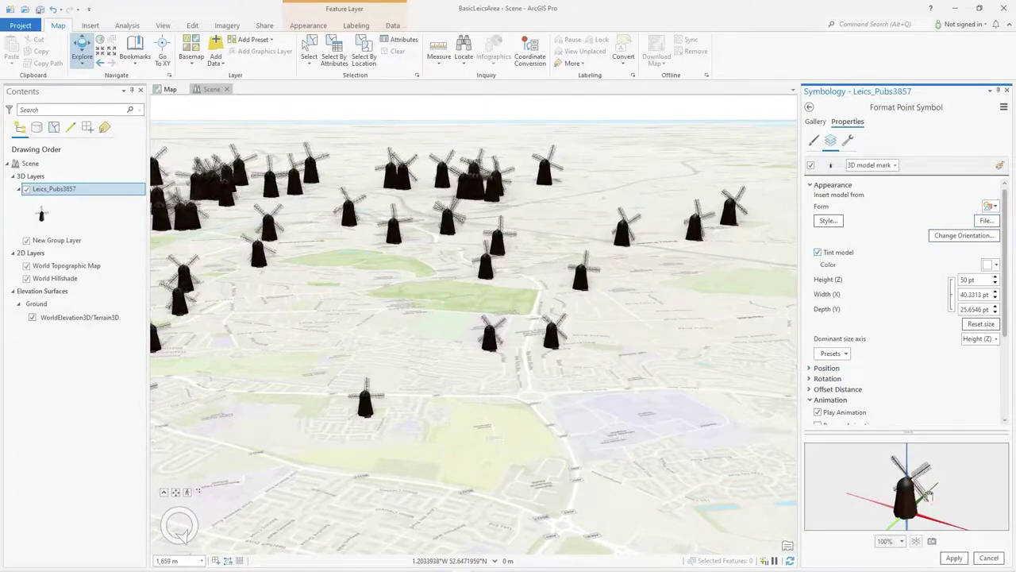
Step: Try the Tint model option on the windmill symbol, apply it, and turn the tint off again
{"action": "left_click", "coordinate": [954, 556]}
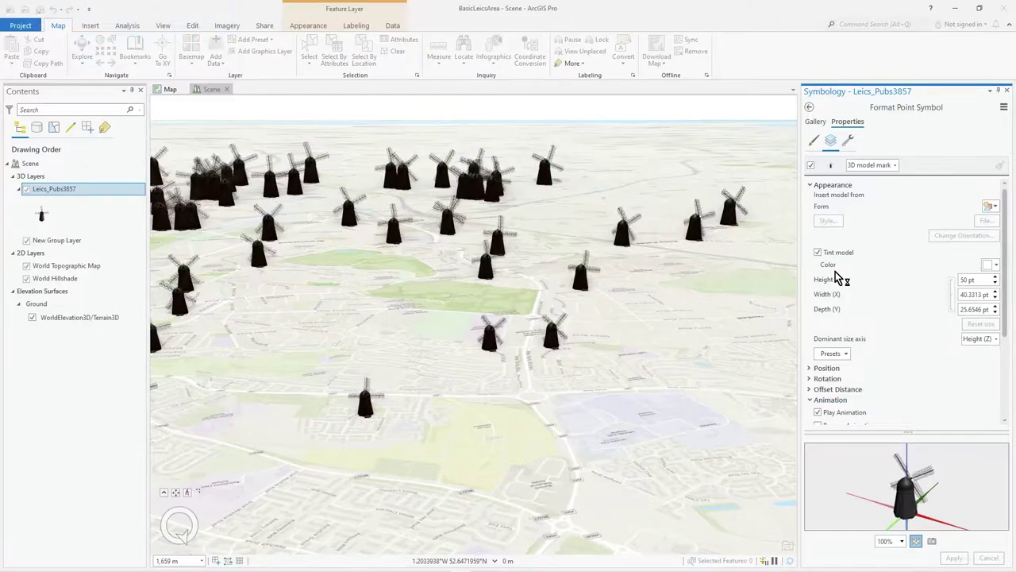
{"action": "left_click", "coordinate": [582, 361]}
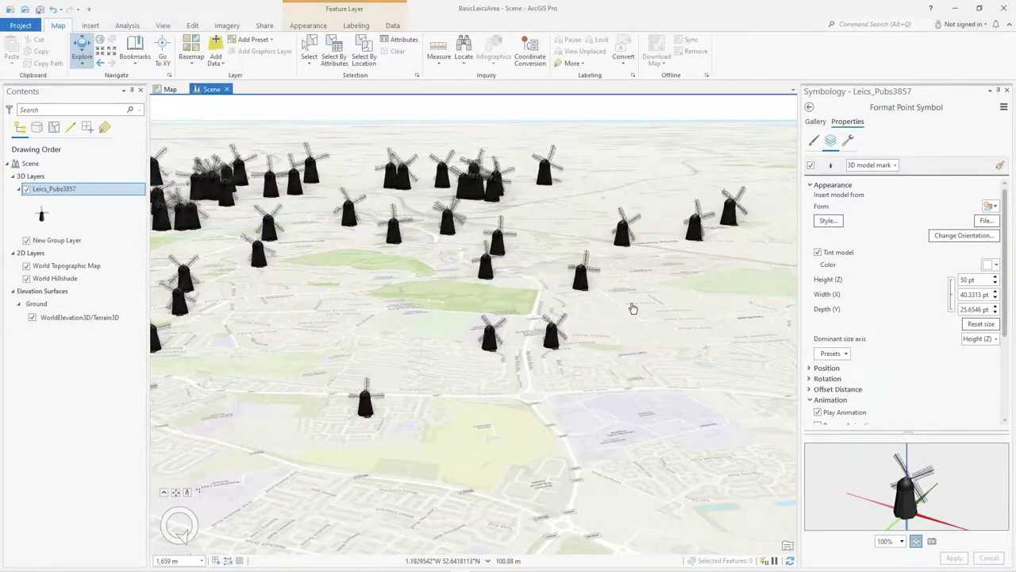
{"action": "scroll", "coordinate": [631, 318], "scroll_direction": "up", "scroll_amount": 3}
{"action": "left_click", "coordinate": [819, 253]}
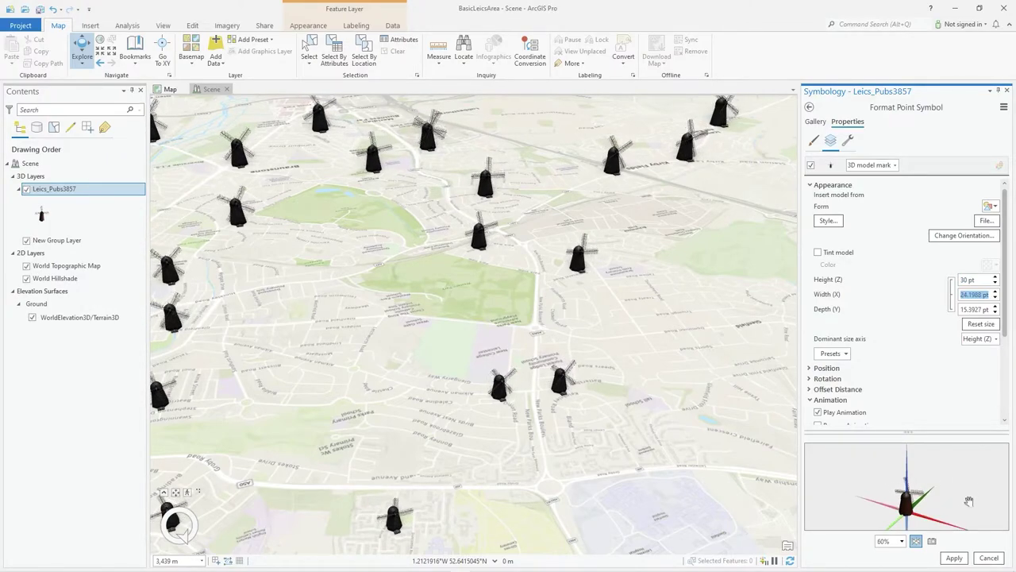
Step: Try a height of 30 pt for the windmill symbol, then set the height to 100 pt and apply it
{"action": "left_click", "coordinate": [953, 559]}
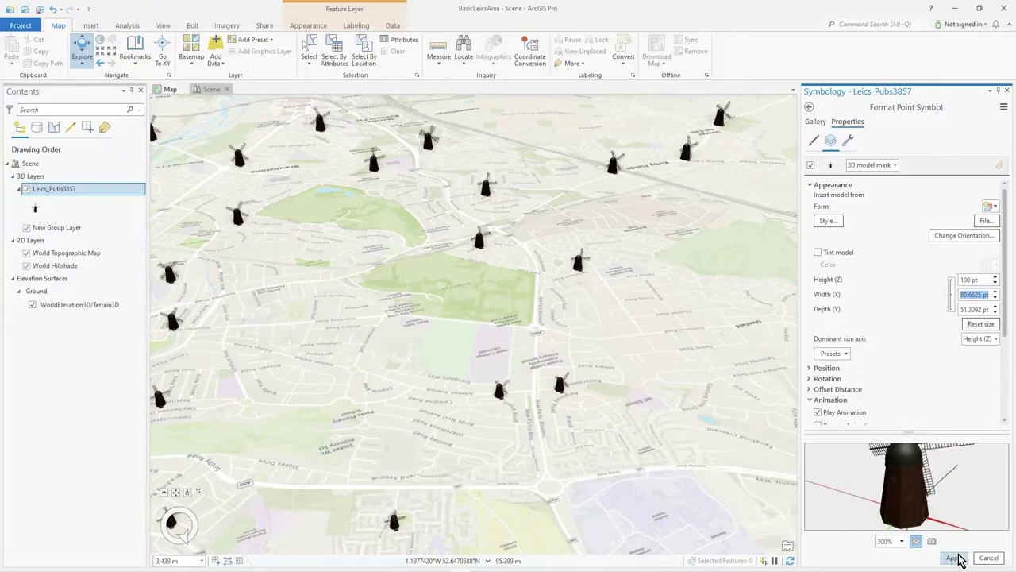
{"action": "left_click", "coordinate": [953, 558]}
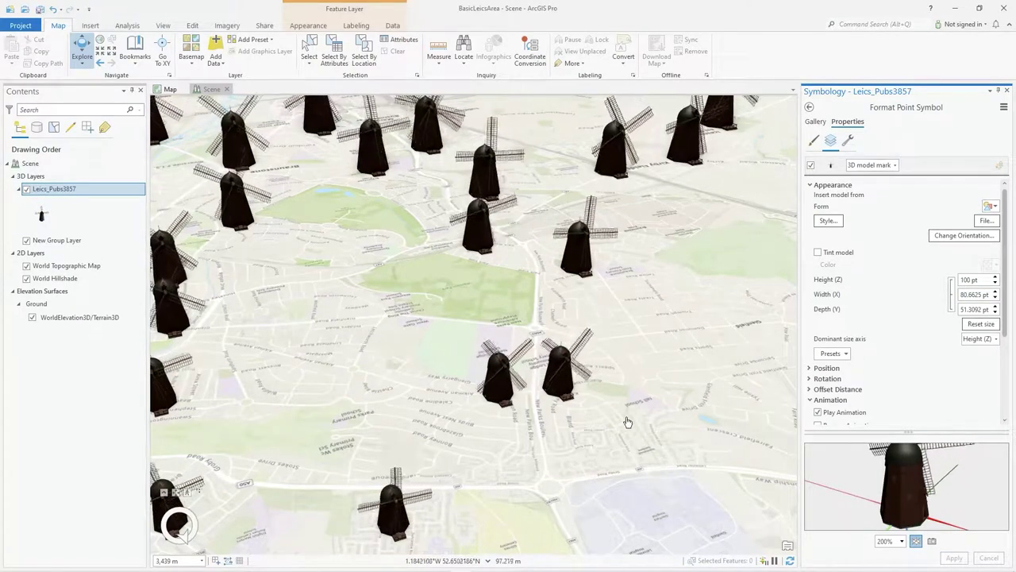
{"action": "left_click_drag", "start_coordinate": [624, 411], "coordinate": [525, 399]}
{"action": "scroll", "coordinate": [525, 399], "scroll_direction": "down", "scroll_amount": 10}
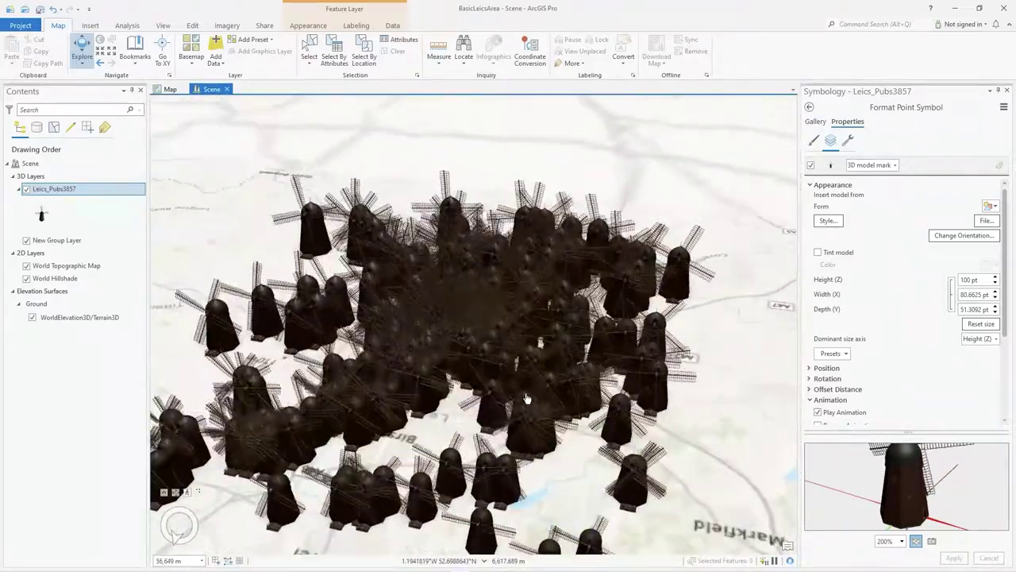
{"action": "scroll", "coordinate": [526, 399], "scroll_direction": "down", "scroll_amount": 6}
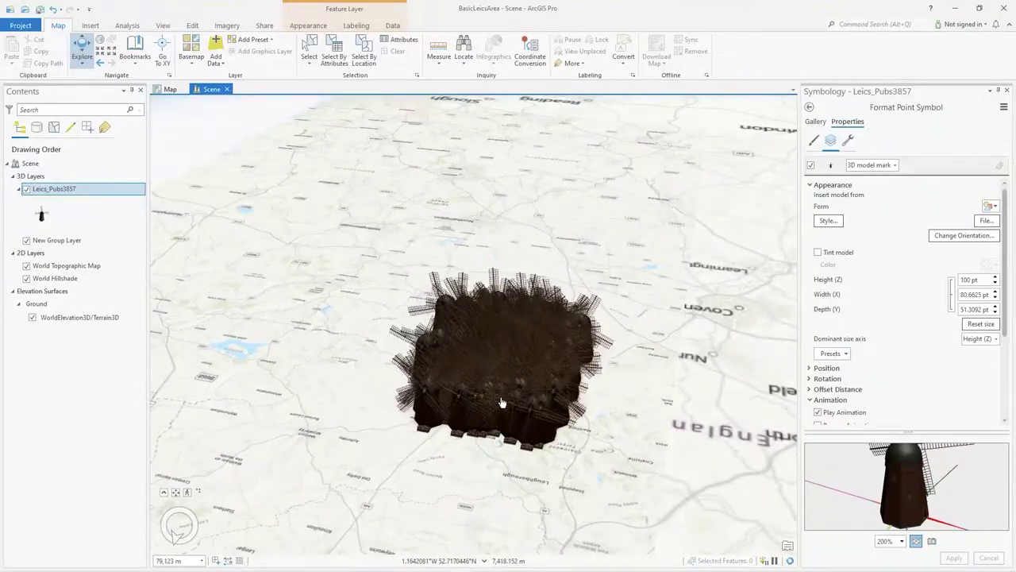
{"action": "mouse_move", "coordinate": [500, 397]}
{"action": "left_mouse_down"}
{"action": "mouse_move", "coordinate": [490, 417]}
{"action": "mouse_move", "coordinate": [505, 409]}
{"action": "left_mouse_up"}
{"action": "scroll", "coordinate": [505, 409], "scroll_direction": "up", "scroll_amount": 10}
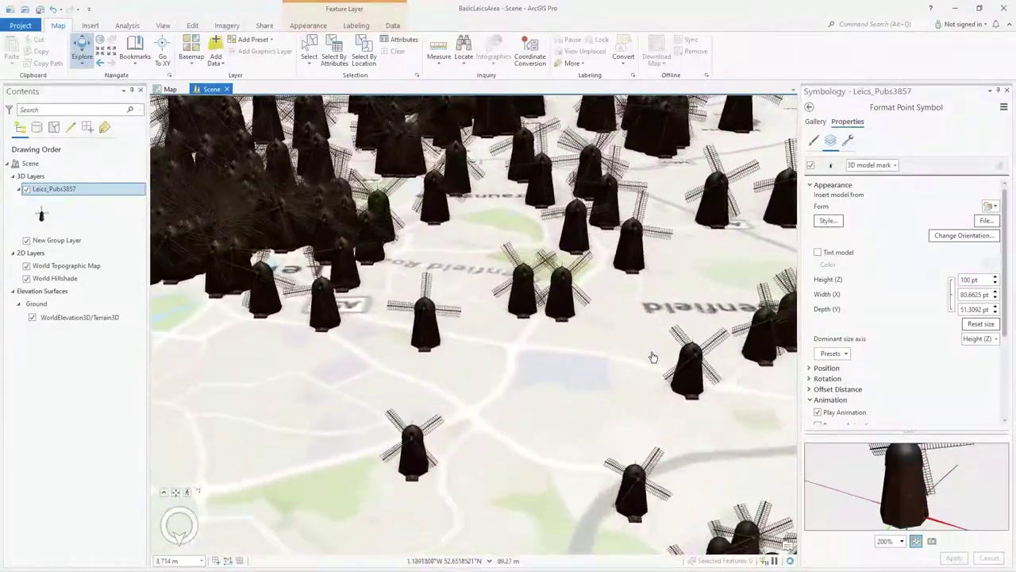
{"action": "scroll", "coordinate": [871, 361], "scroll_direction": "down", "scroll_amount": 3}
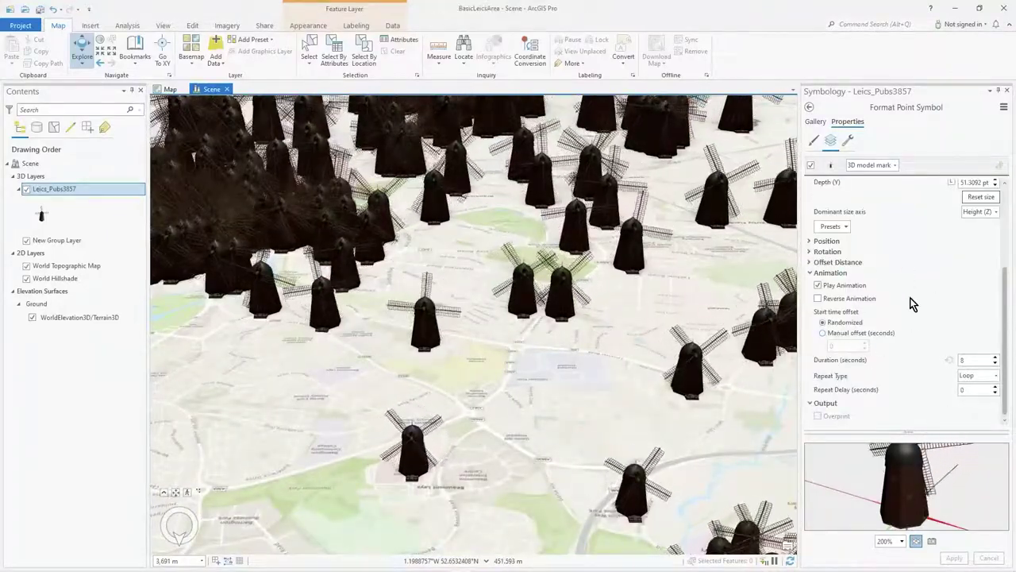
{"action": "scroll", "coordinate": [880, 340], "scroll_direction": "up", "scroll_amount": 3}
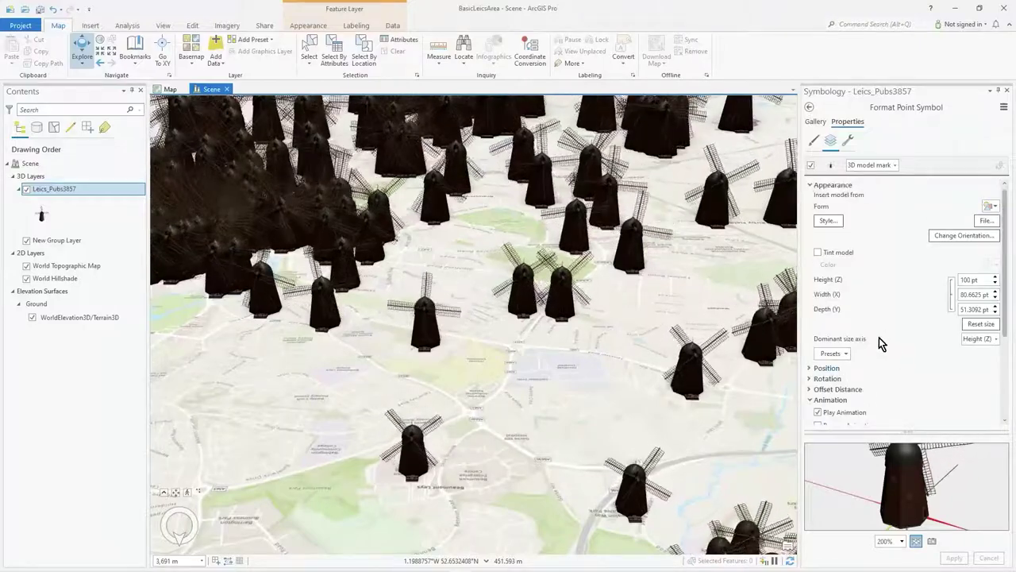
Step: Replace the windmill with the Pine model from the 3D Animated style and apply it to the pubs
{"action": "left_click", "coordinate": [830, 222]}
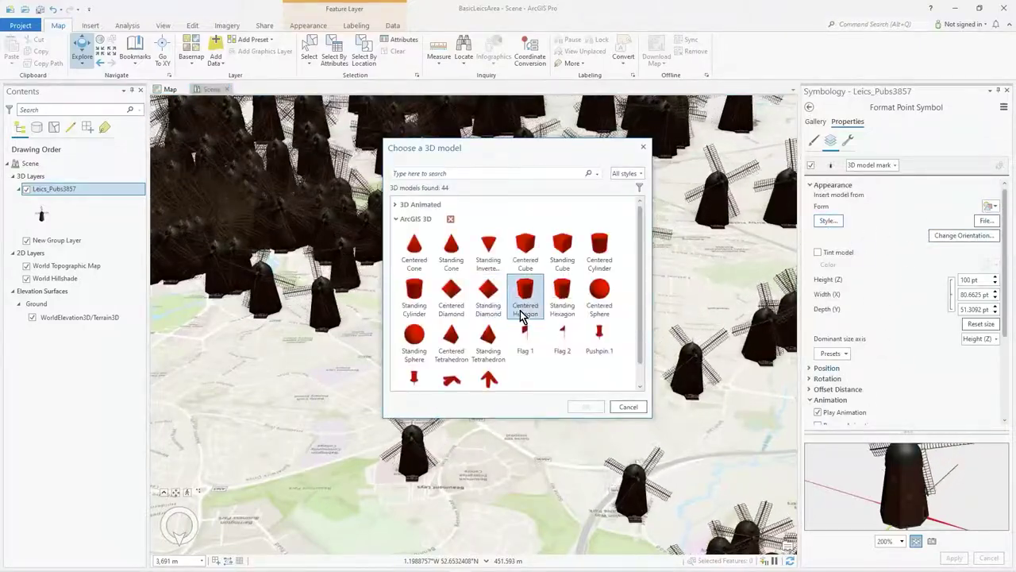
{"action": "scroll", "coordinate": [401, 224], "scroll_direction": "up", "scroll_amount": 1}
{"action": "left_click", "coordinate": [397, 206]}
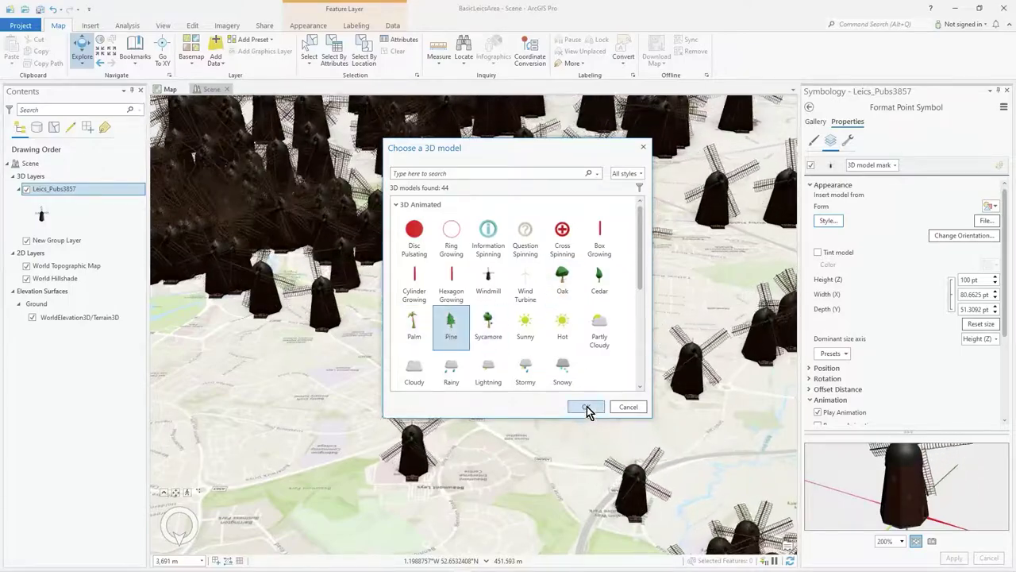
{"action": "left_click", "coordinate": [586, 409]}
{"action": "left_click", "coordinate": [954, 557]}
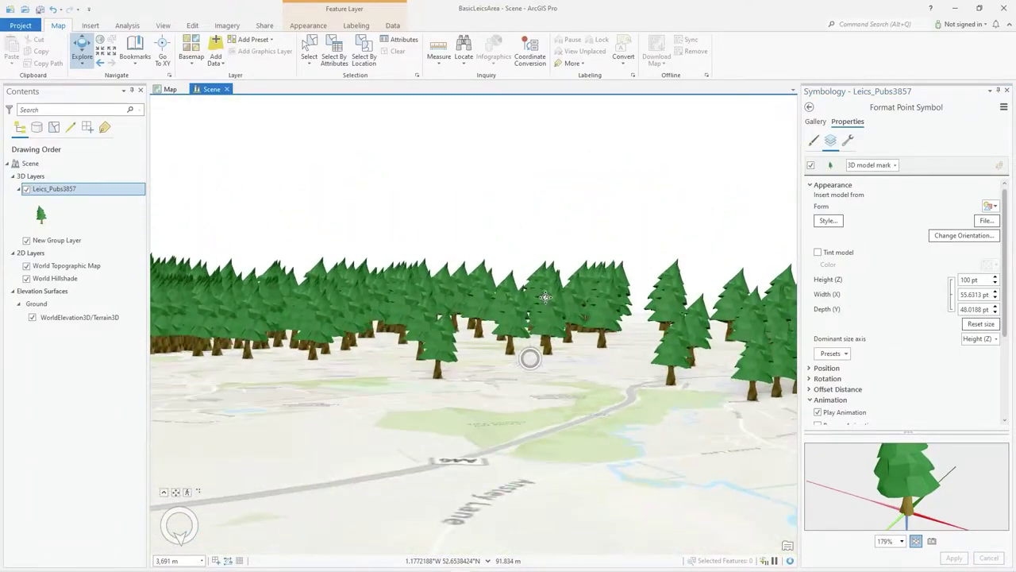
{"action": "left_click_drag", "start_coordinate": [530, 349], "coordinate": [304, 343]}
{"action": "scroll", "coordinate": [294, 340], "scroll_direction": "up", "scroll_amount": 3}
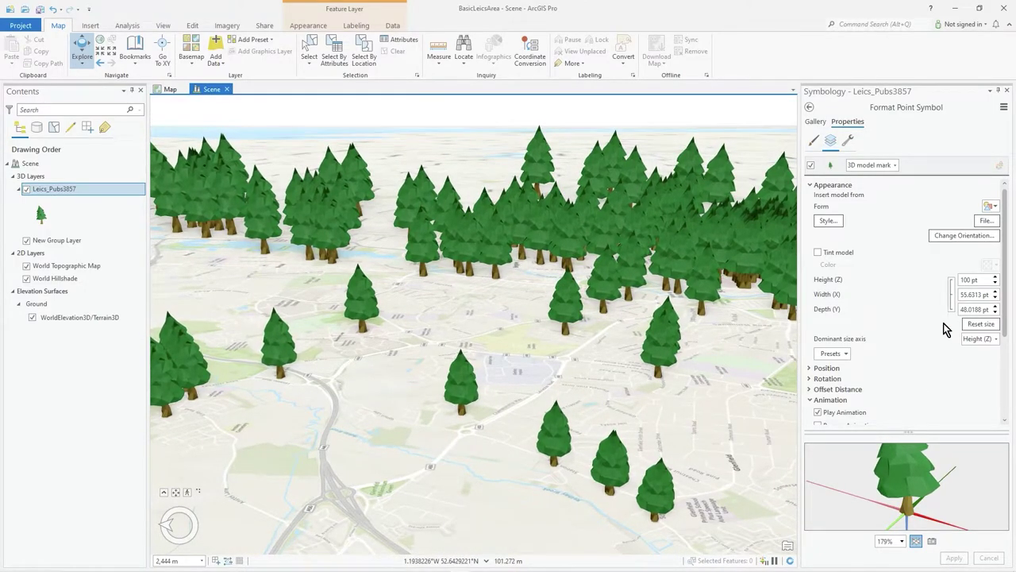
Step: Change the pubs' 3D model to Wind Turbine from the 3D Animated style and apply it
{"action": "left_click", "coordinate": [826, 223]}
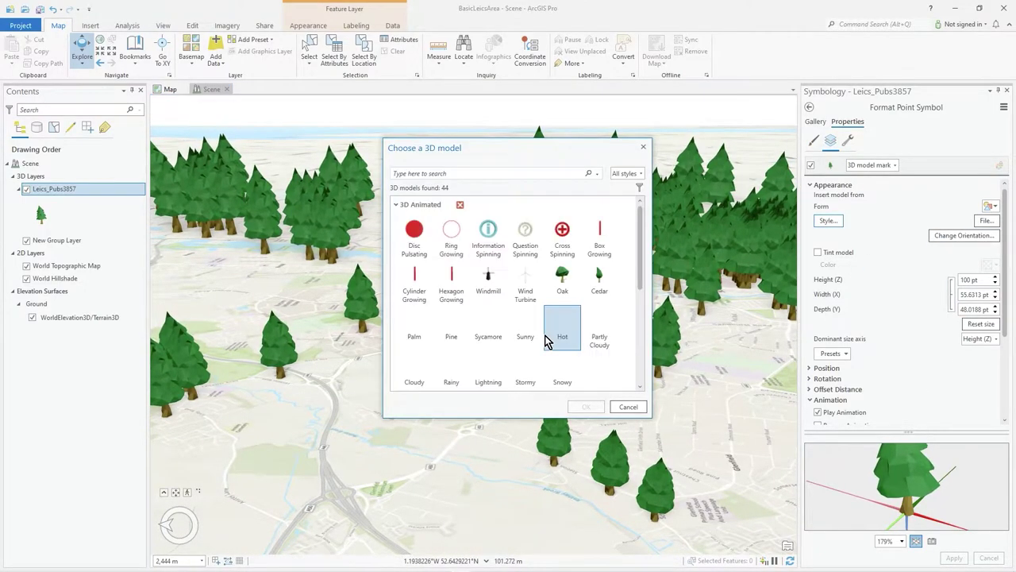
{"action": "scroll", "coordinate": [548, 337], "scroll_direction": "down", "scroll_amount": 2}
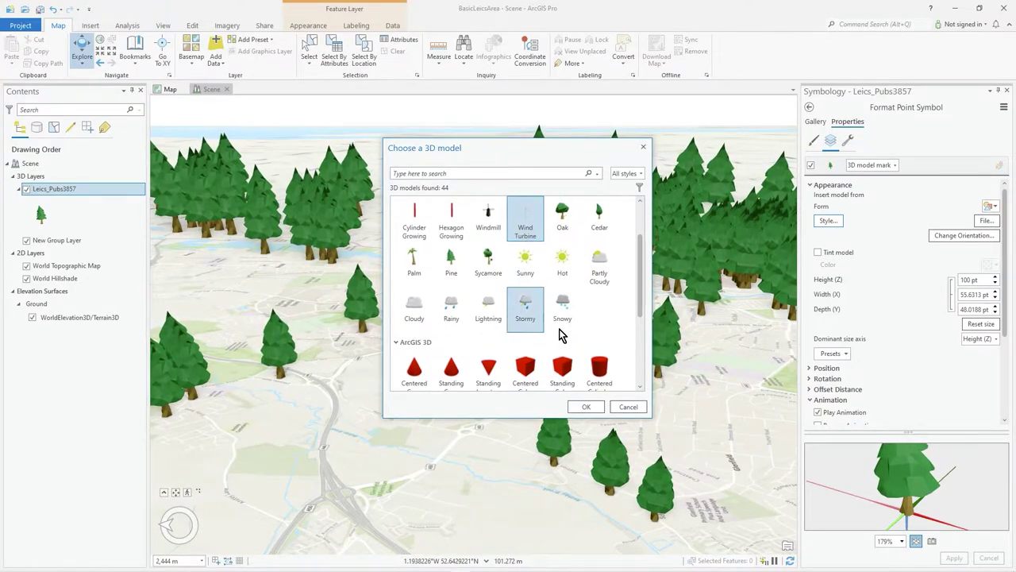
{"action": "left_click", "coordinate": [587, 406]}
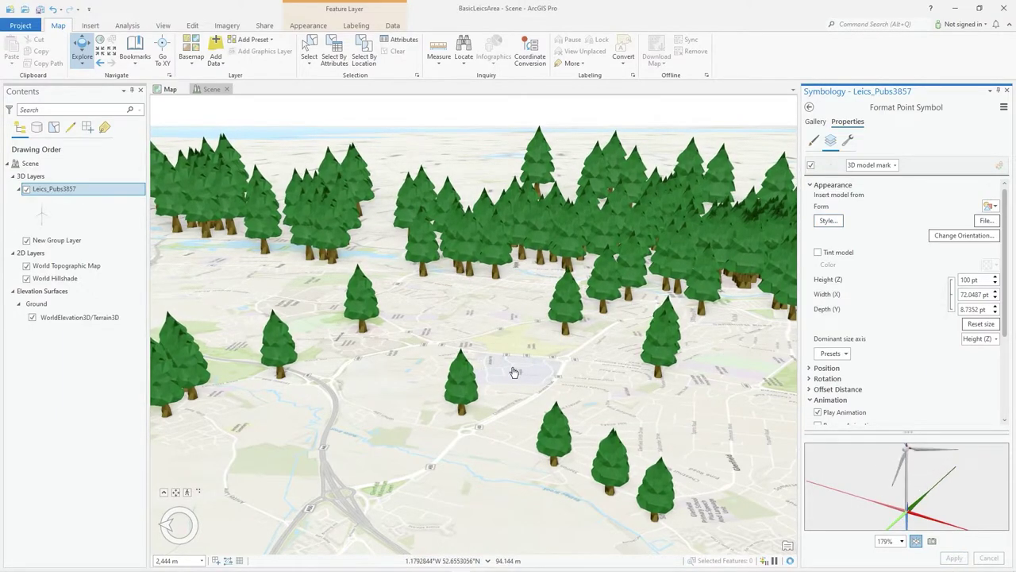
{"action": "left_click_drag", "start_coordinate": [516, 357], "coordinate": [719, 361]}
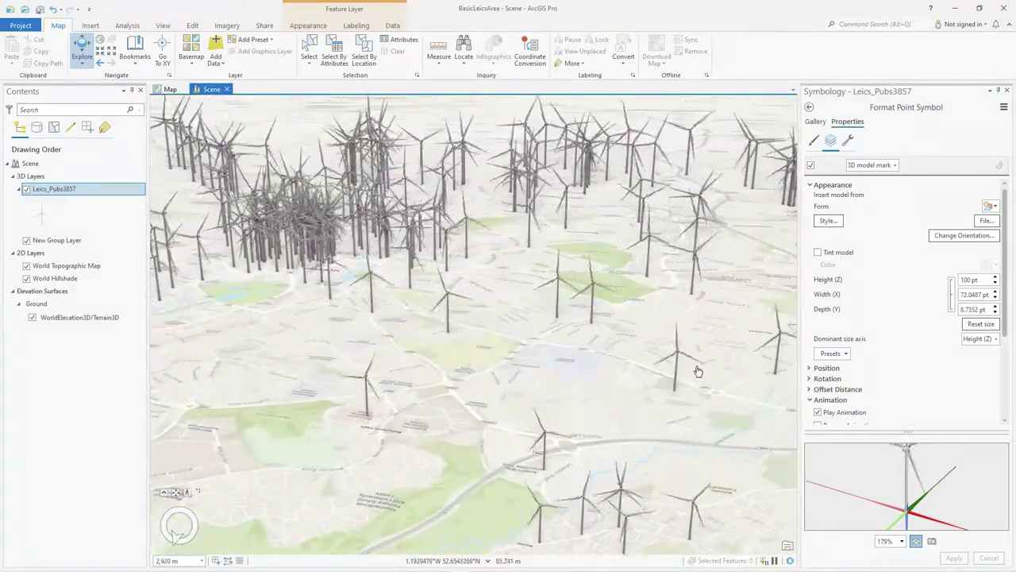
{"action": "scroll", "coordinate": [697, 371], "scroll_direction": "up", "scroll_amount": 5}
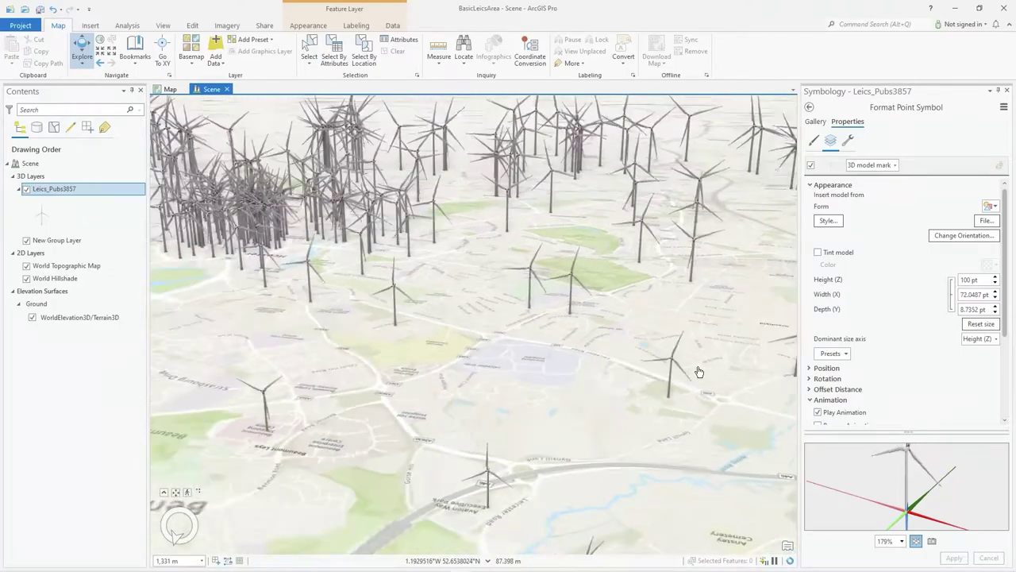
{"action": "scroll", "coordinate": [699, 372], "scroll_direction": "down", "scroll_amount": 5}
{"action": "left_click_drag", "start_coordinate": [677, 402], "coordinate": [613, 369]}
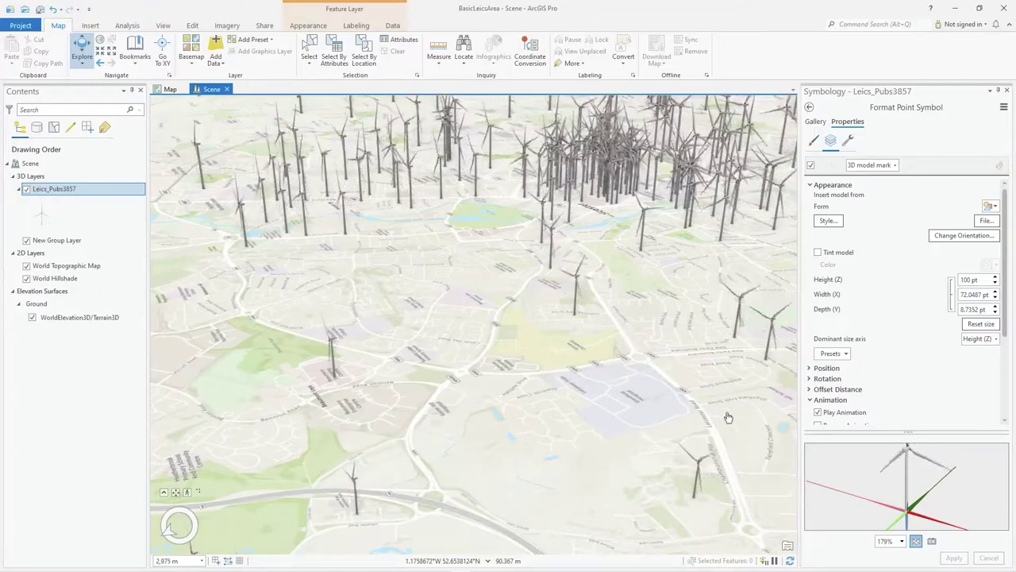
{"action": "left_click", "coordinate": [847, 141]}
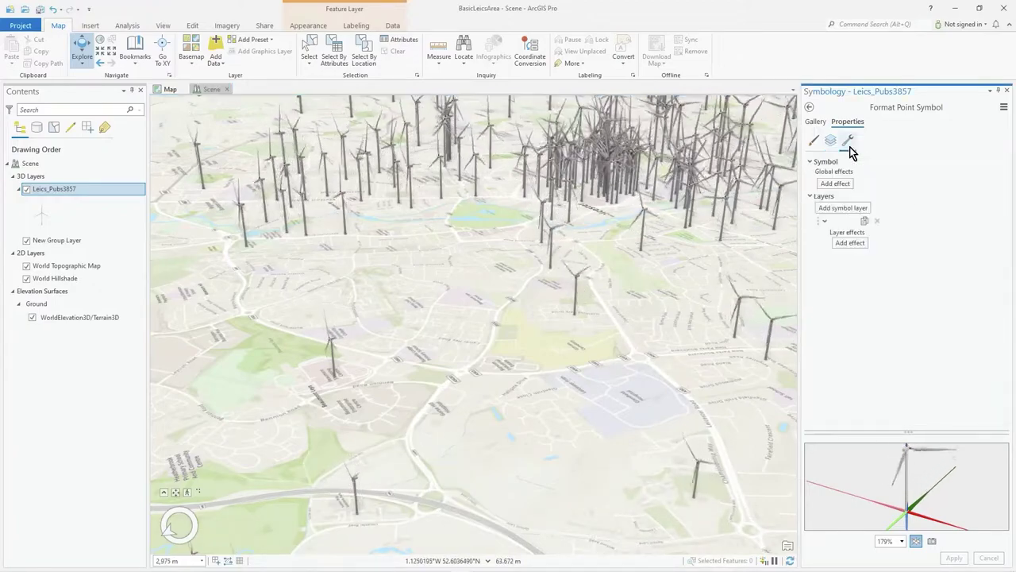
{"action": "left_click", "coordinate": [830, 140]}
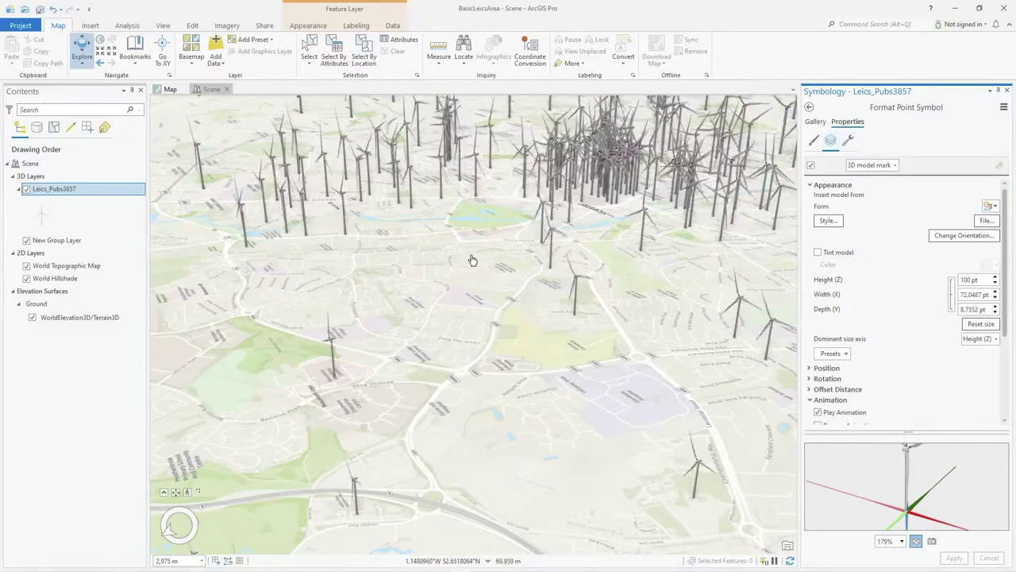
{"action": "left_click_drag", "start_coordinate": [448, 276], "coordinate": [497, 293]}
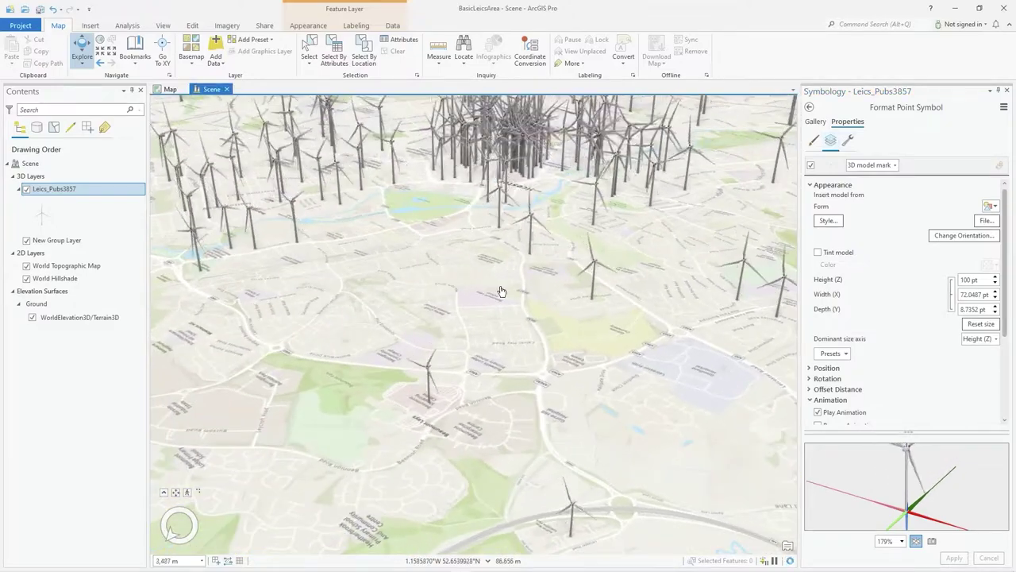
Step: Open the project's list of system styles for adding styles
{"action": "left_click", "coordinate": [91, 25]}
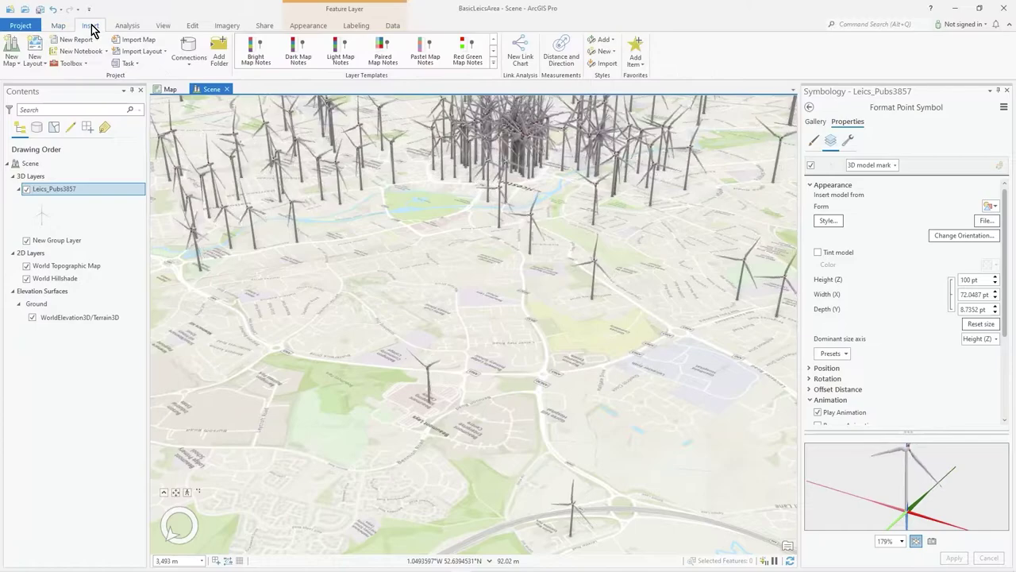
{"action": "left_click", "coordinate": [602, 39]}
{"action": "left_click", "coordinate": [622, 66]}
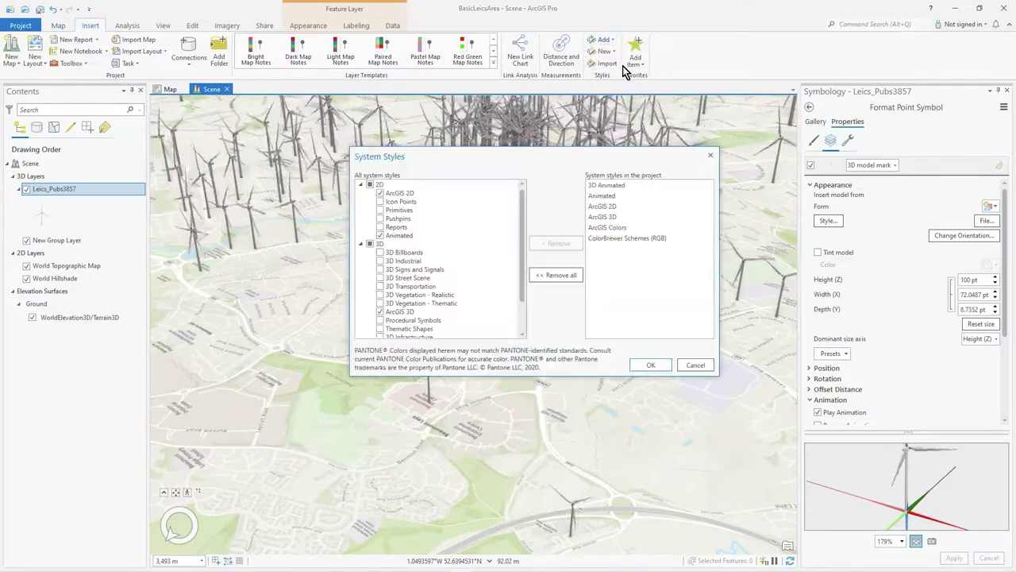